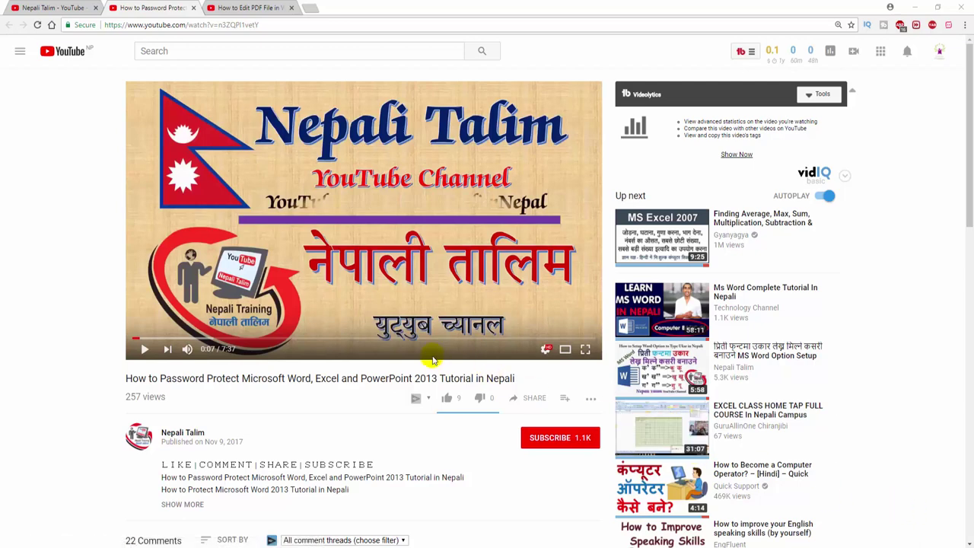
# Step: Switch to the 'How to Edit PDF File in Word' YouTube tab and minimize the browser
pyautogui.click(248, 8)
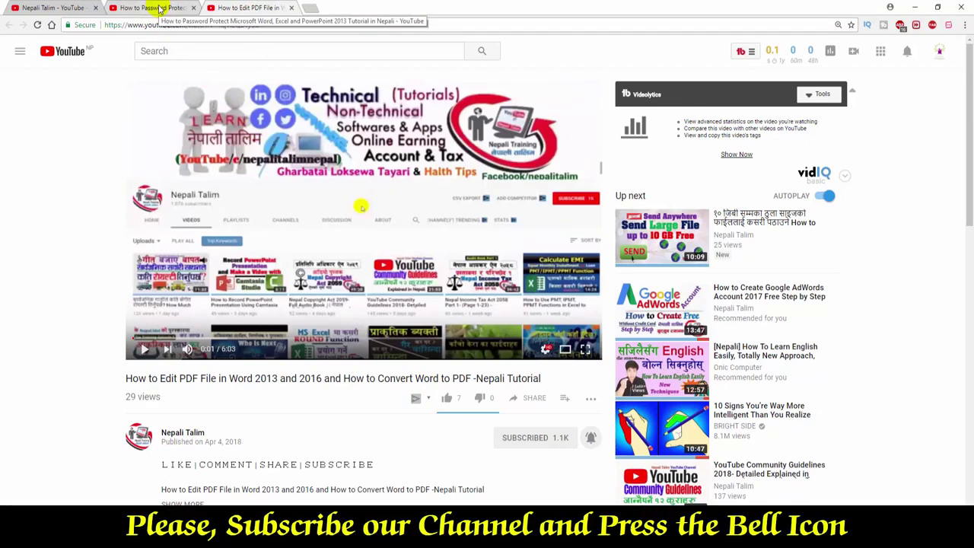
pyautogui.click(914, 7)
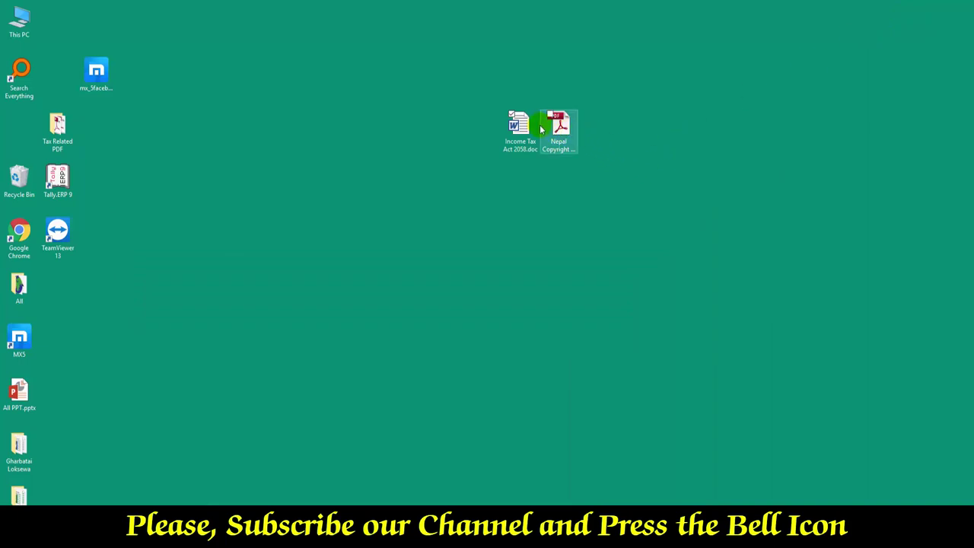
# Step: Spread apart the desktop icons and open Income Tax Act 2058.doc in Word
pyautogui.moveTo(516, 126); pyautogui.dragTo(478, 127)
pyautogui.moveTo(547, 144); pyautogui.dragTo(598, 150)
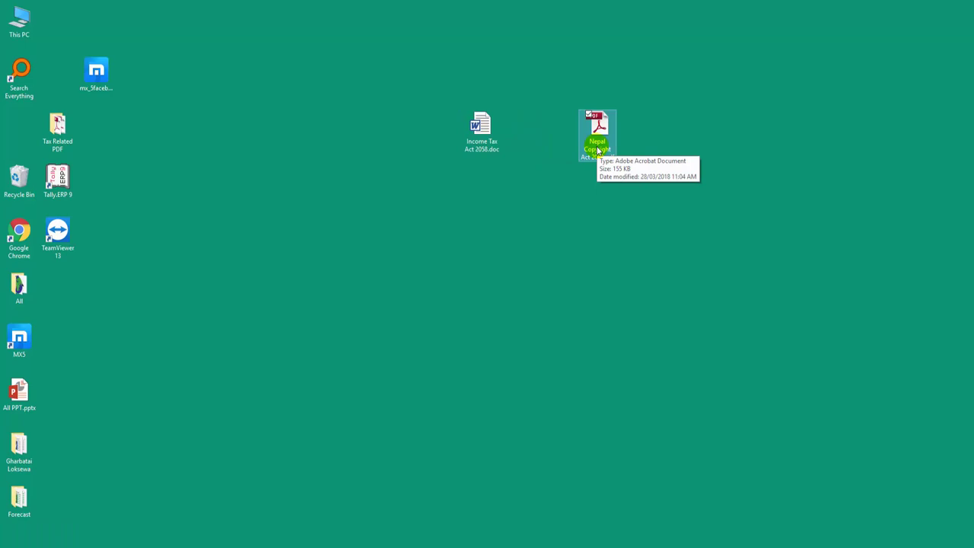
pyautogui.click(481, 150)
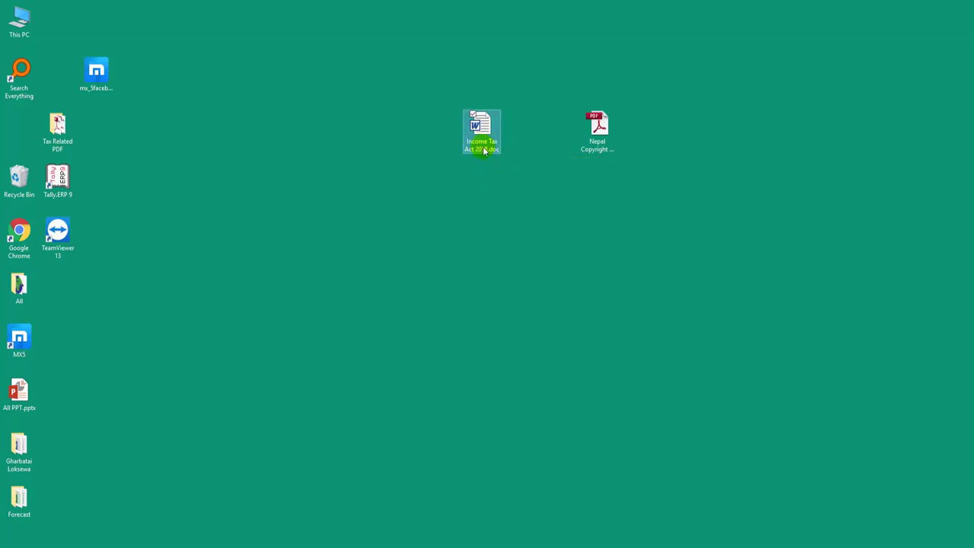
pyautogui.moveTo(484, 151)
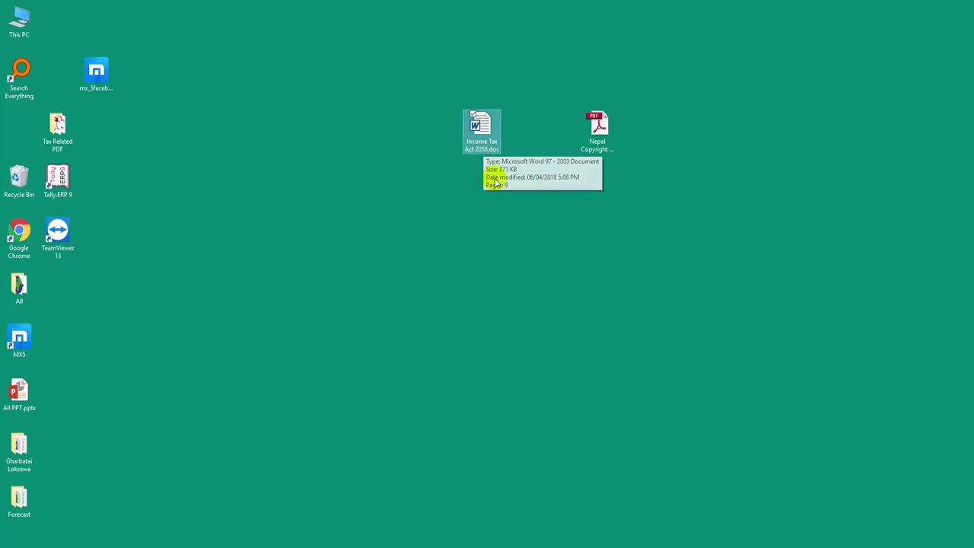
pyautogui.doubleClick(482, 148)
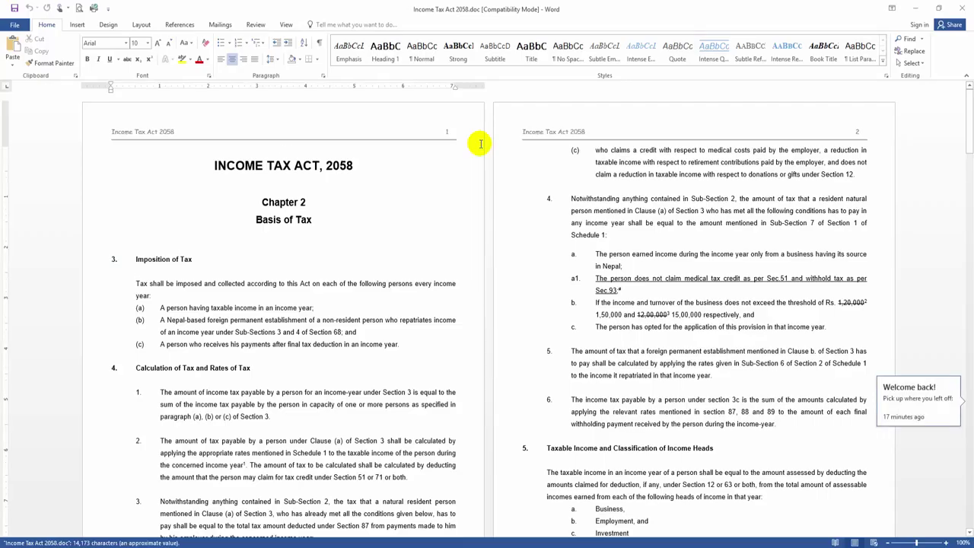
# Step: Zoom the Income Tax Act document to 160%, scroll through sections 3 and 4, and return to the top
pyautogui.keyDown('ctrl'); pyautogui.scroll(5, 396, 185); pyautogui.keyUp('ctrl')
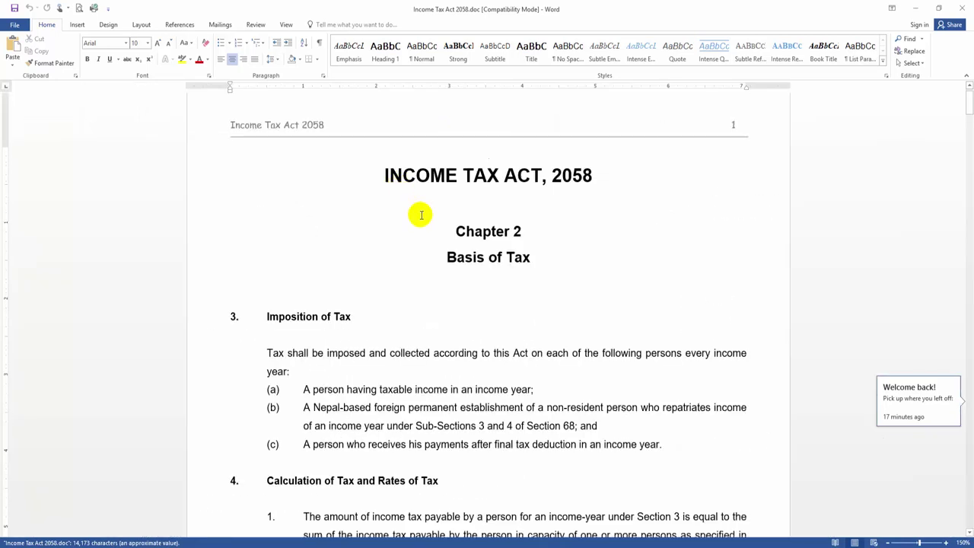
pyautogui.keyDown('ctrl'); pyautogui.scroll(1, 420, 216); pyautogui.keyUp('ctrl')
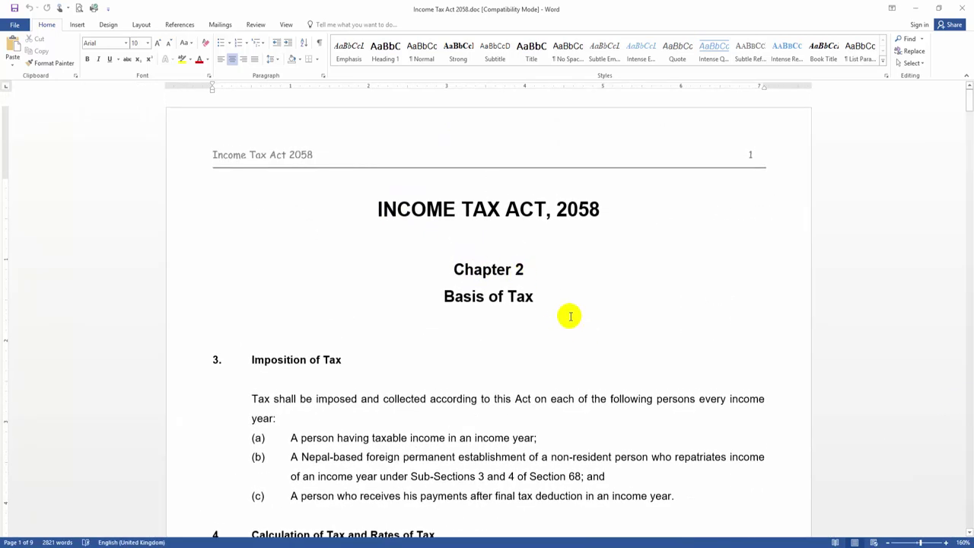
pyautogui.scroll(-2, 561, 286)
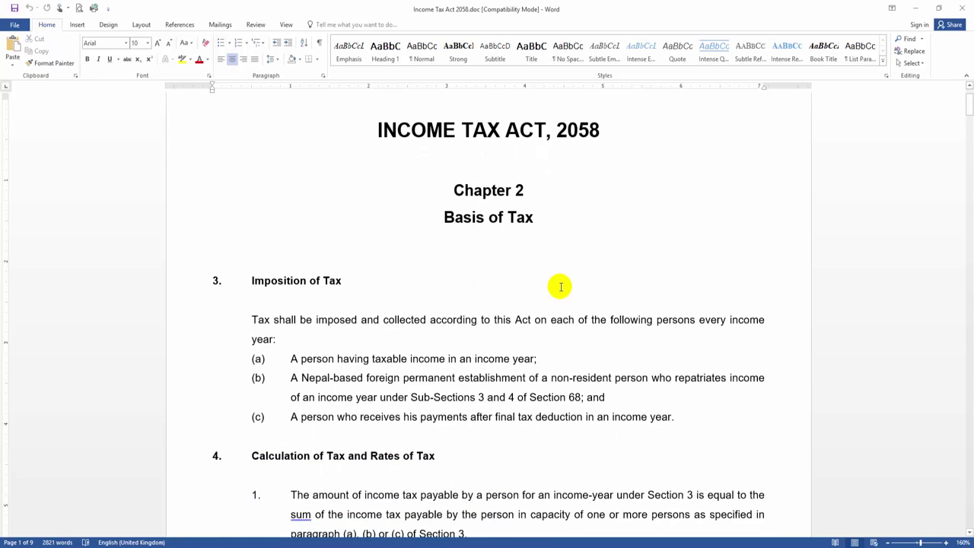
pyautogui.scroll(-8, 459, 316)
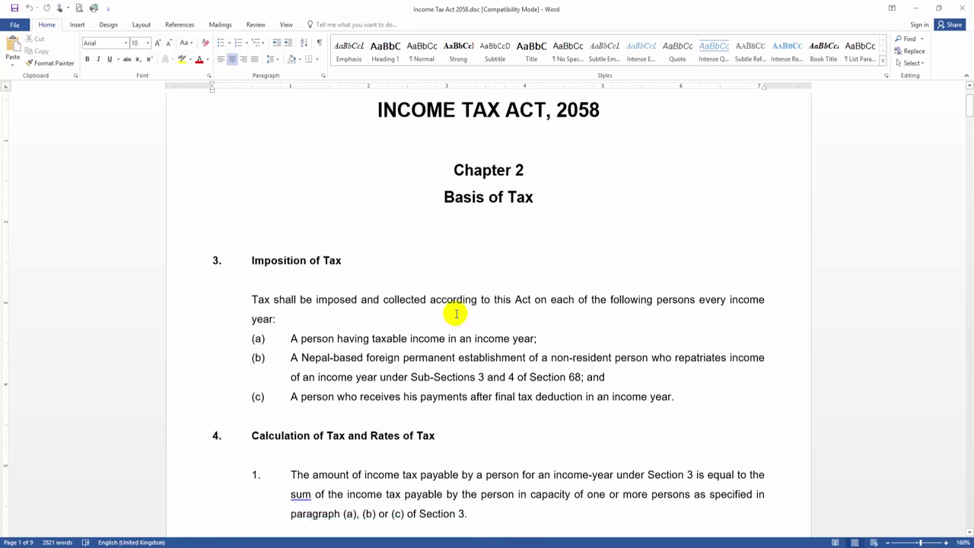
pyautogui.scroll(-13, 462, 320)
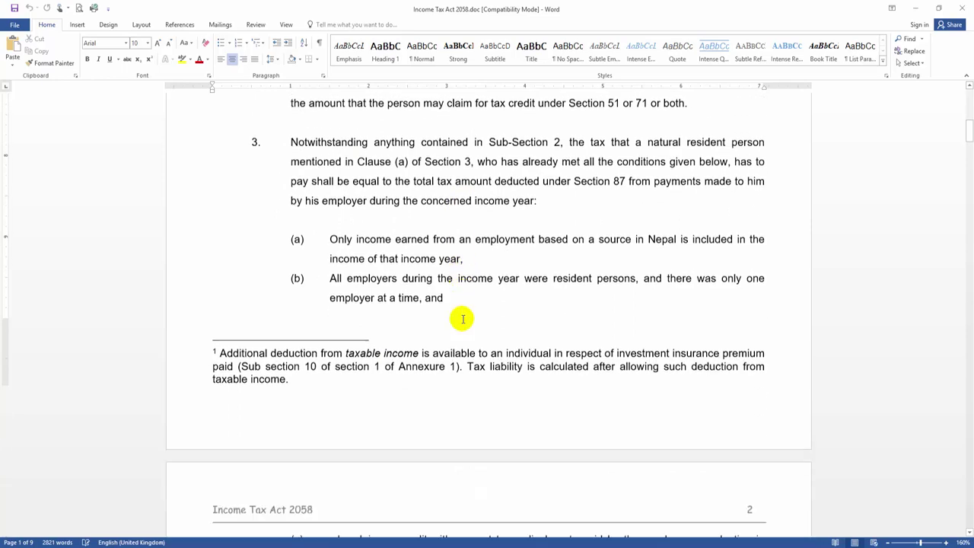
pyautogui.scroll(20, 464, 319)
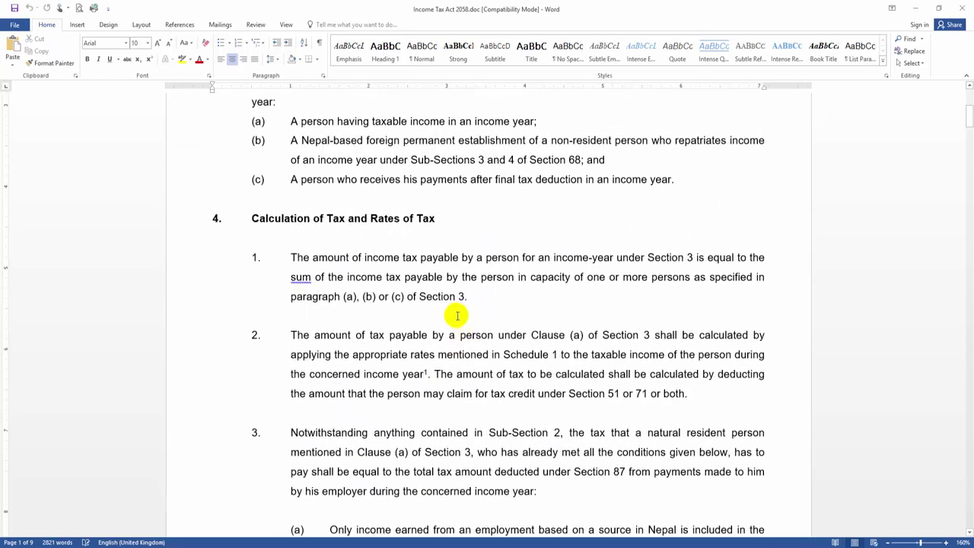
pyautogui.scroll(2, 475, 311)
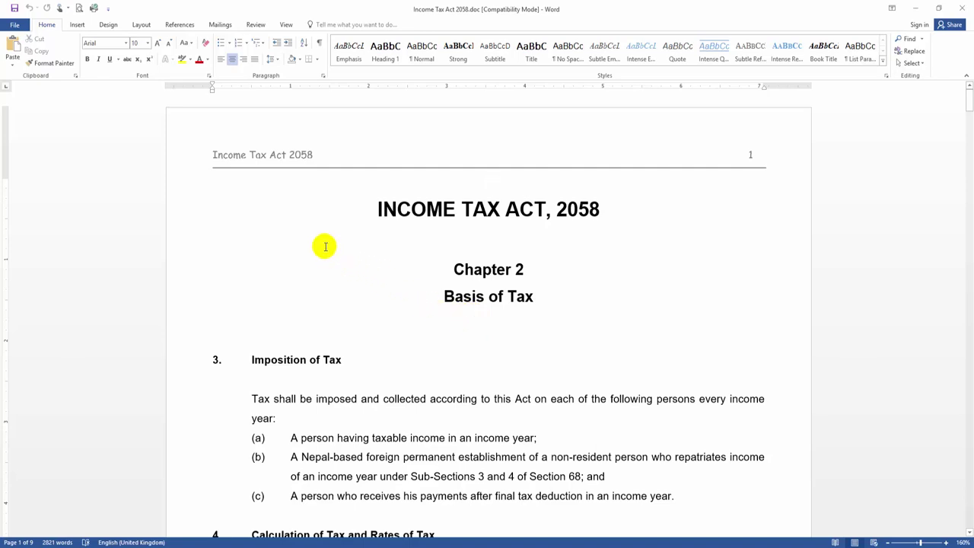
# Step: Save As to the Desktop with the type set to PDF, as Income Tax Act 2058.pdf
pyautogui.click(9, 25)
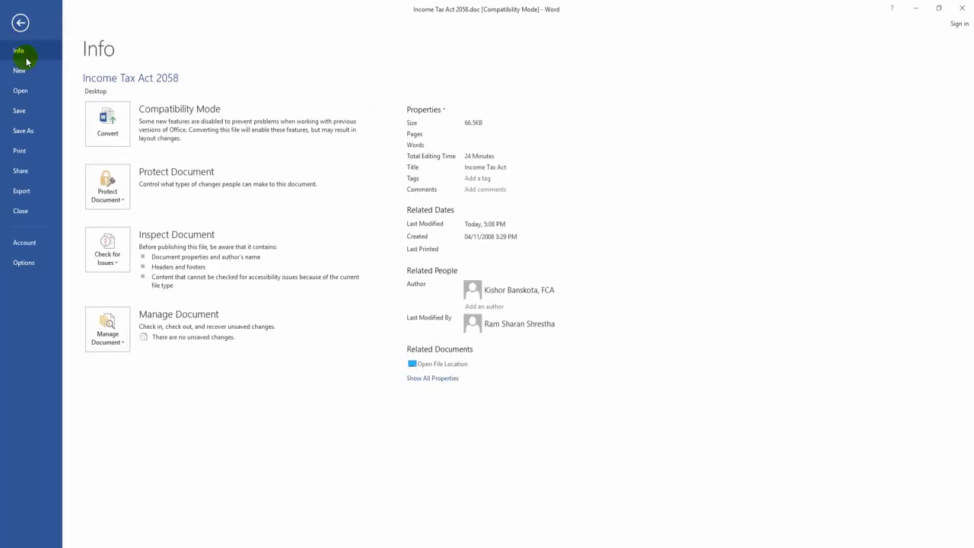
pyautogui.click(39, 132)
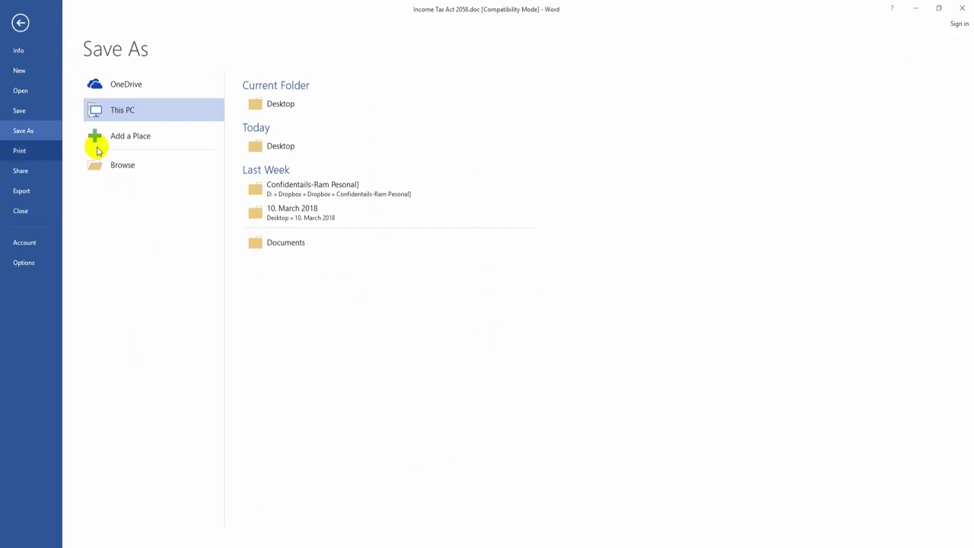
pyautogui.click(274, 105)
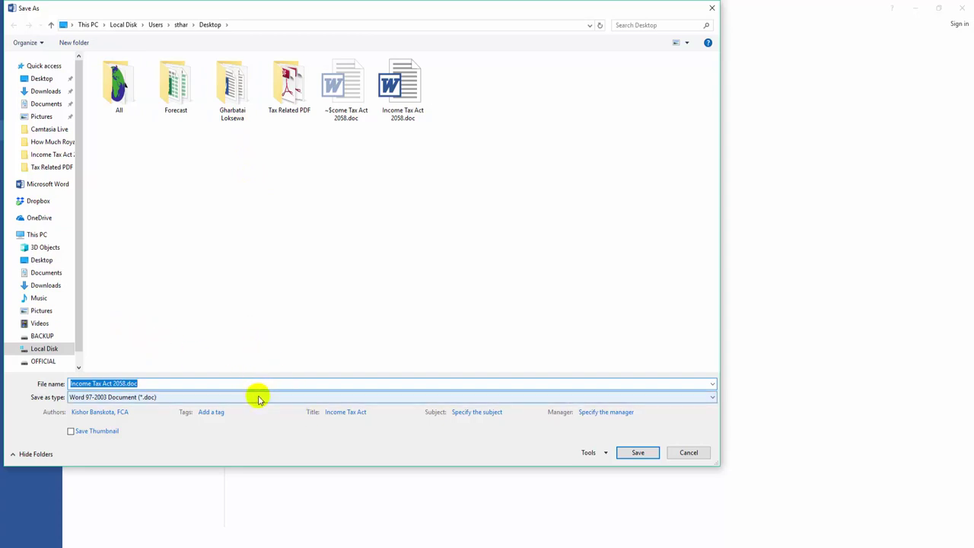
pyautogui.click(79, 398)
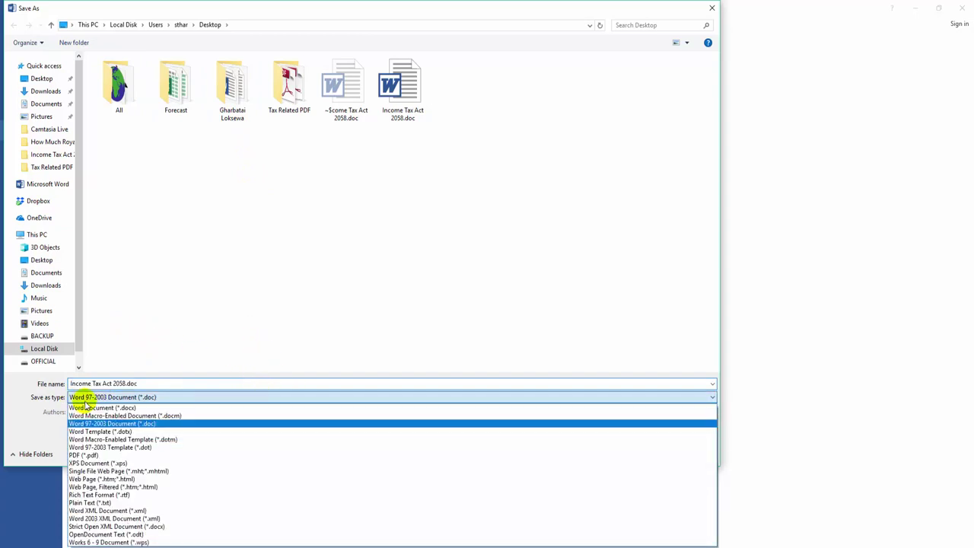
pyautogui.click(103, 455)
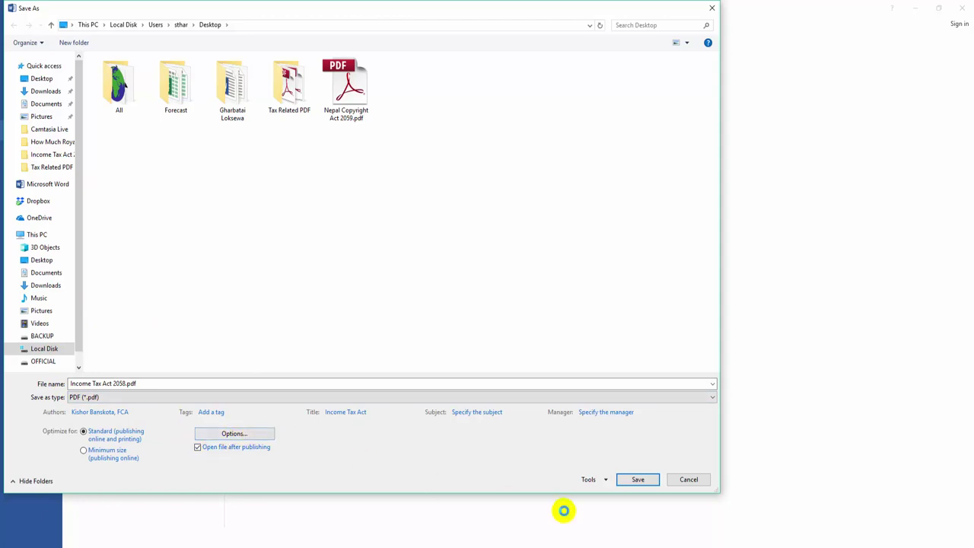
# Step: Turn on 'Encrypt the document with a password' in the PDF Options dialog
pyautogui.click(600, 479)
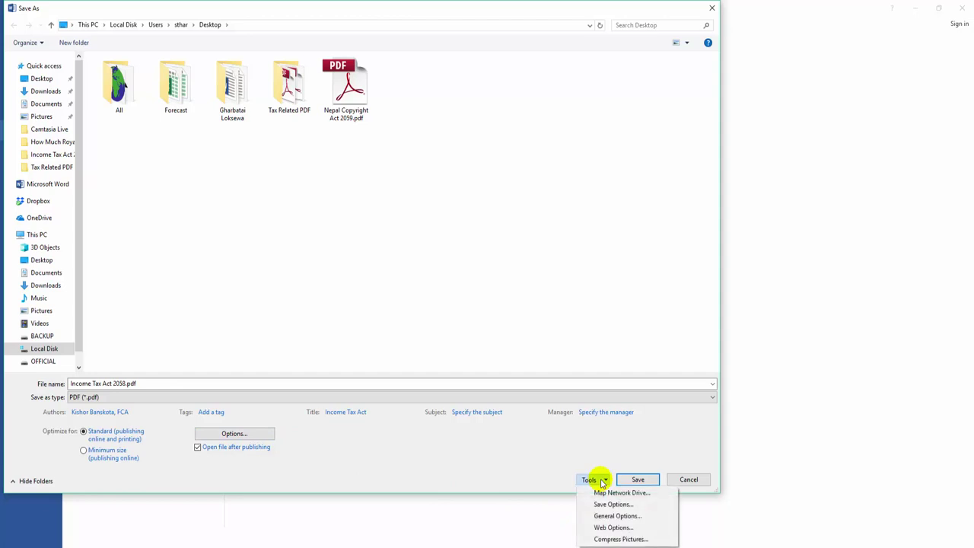
pyautogui.click(617, 516)
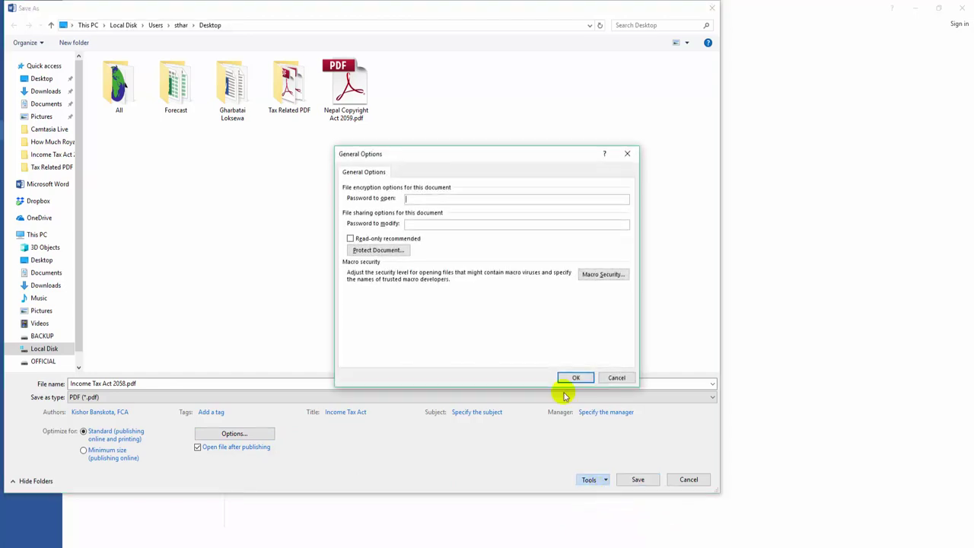
pyautogui.click(618, 379)
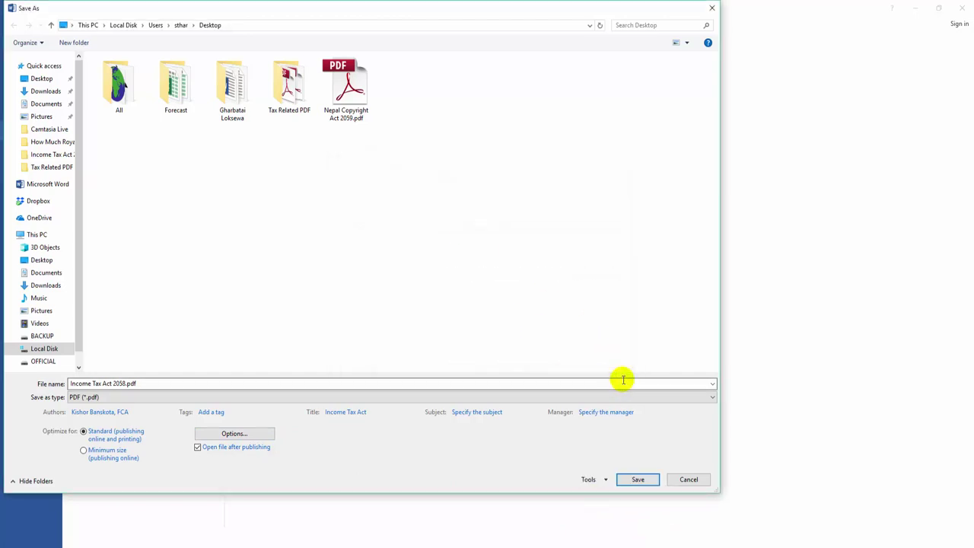
pyautogui.click(227, 437)
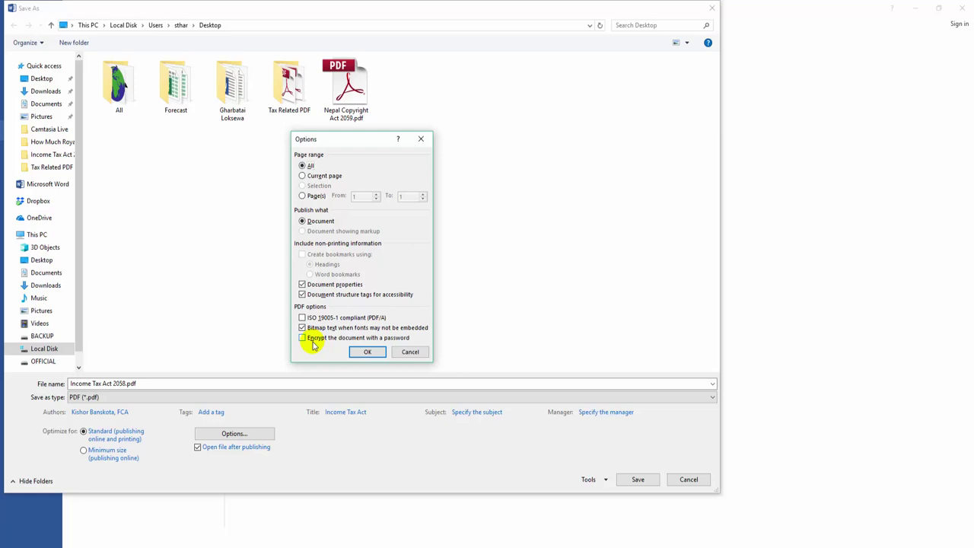
pyautogui.click(313, 345)
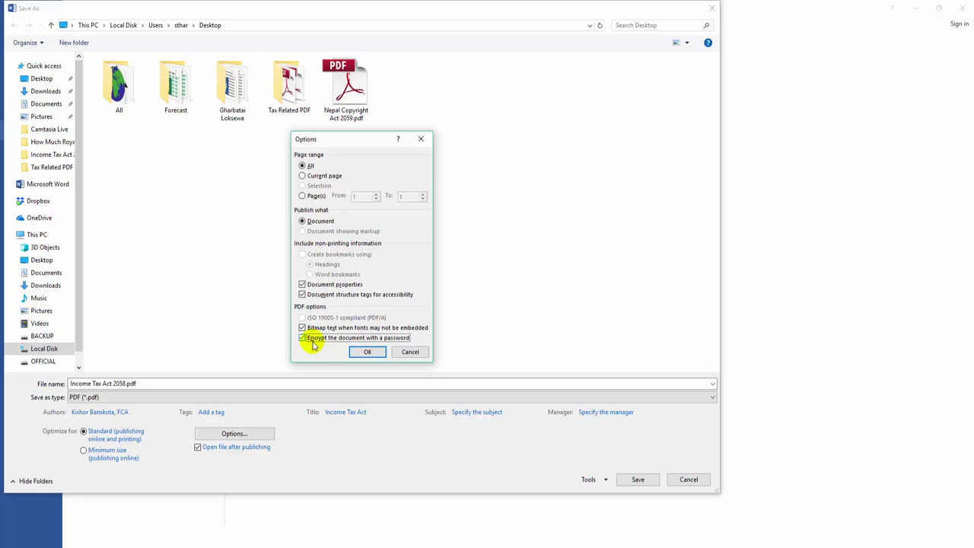
pyautogui.click(362, 352)
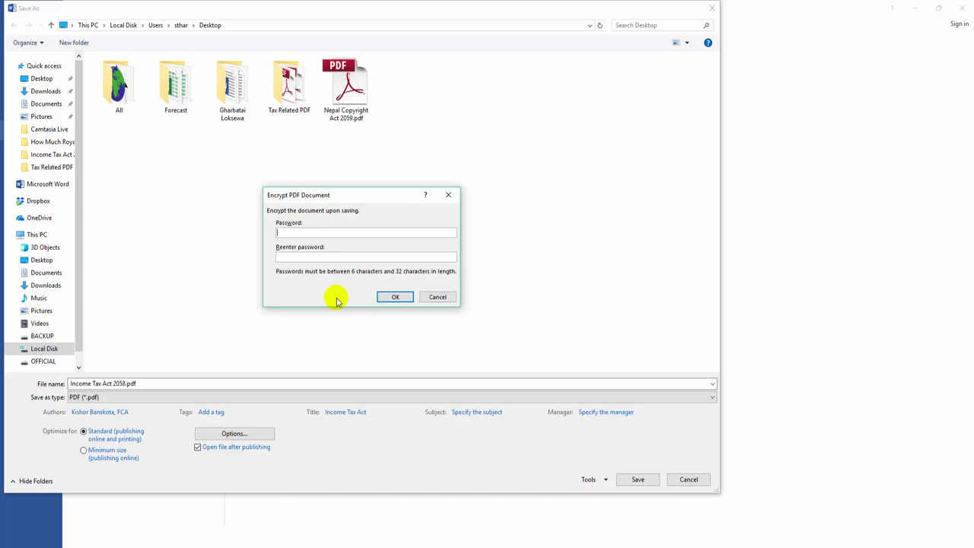
# Step: Enter the PDF password and retype it in the confirmation field
pyautogui.write('**')
pyautogui.click(296, 258)
pyautogui.write('*')
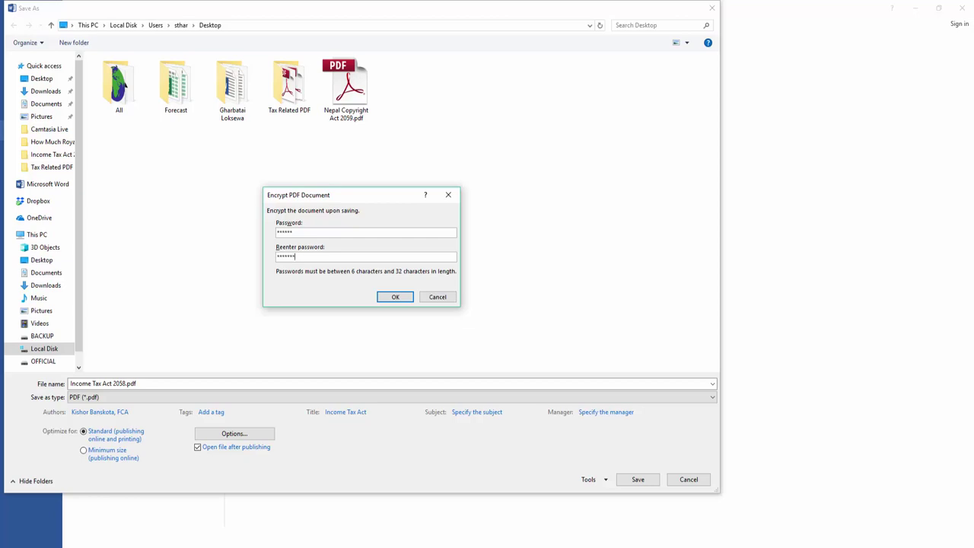
pyautogui.hotkey('ctrl', 'a')
pyautogui.write('******')
# Step: Confirm the password and save the PDF to the Desktop as 'Income Tax Act Chapter 2-Protected'
pyautogui.click(396, 297)
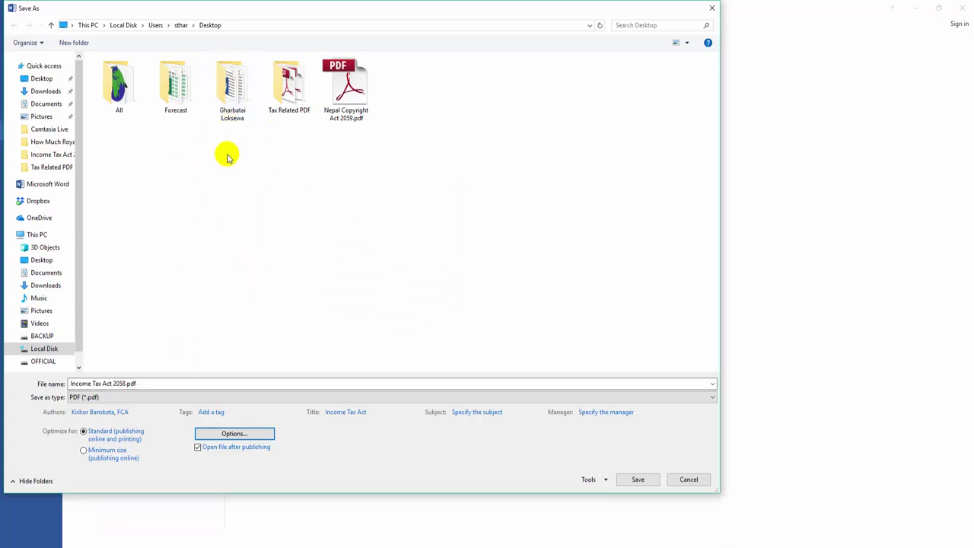
pyautogui.click(44, 260)
pyautogui.click(202, 385)
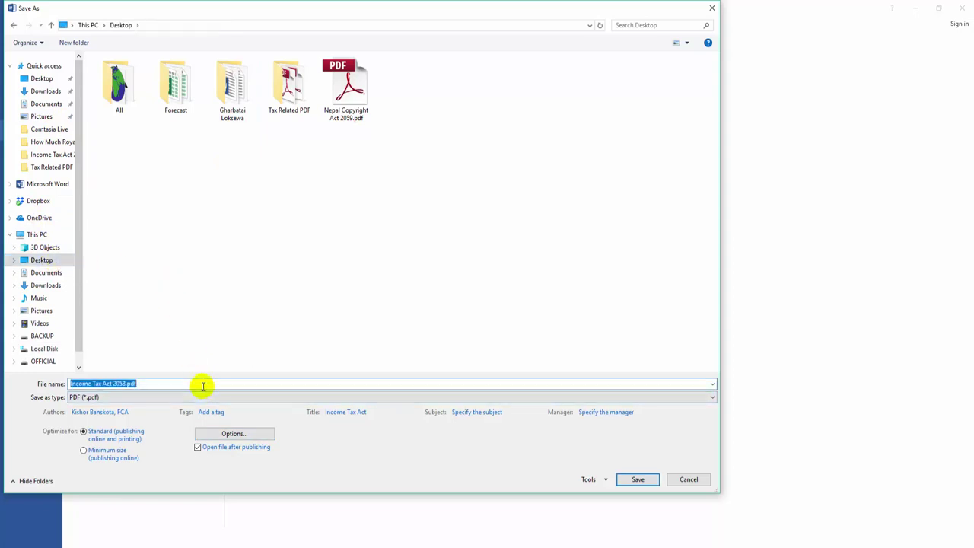
pyautogui.write('Income Ta')
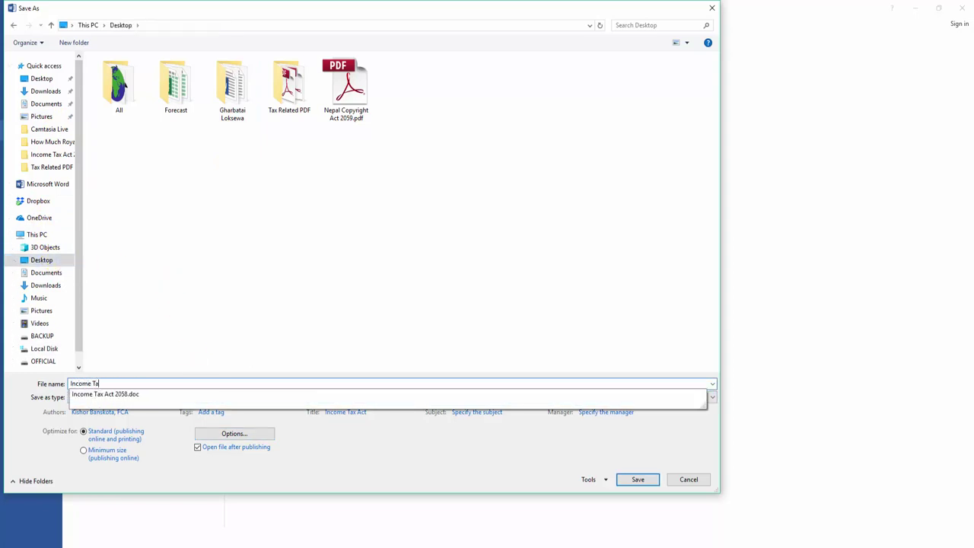
pyautogui.write('x Act')
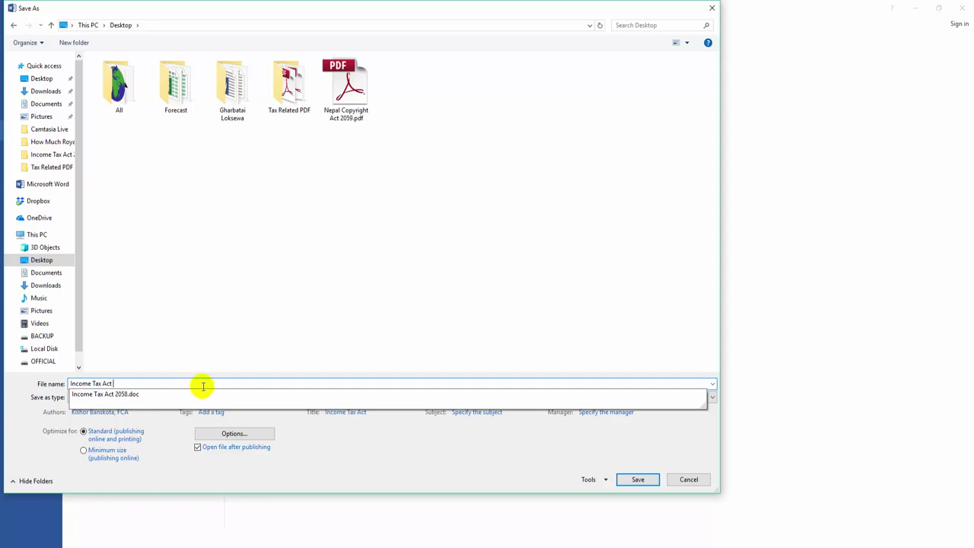
pyautogui.write(' Chapter 2-Protecte')
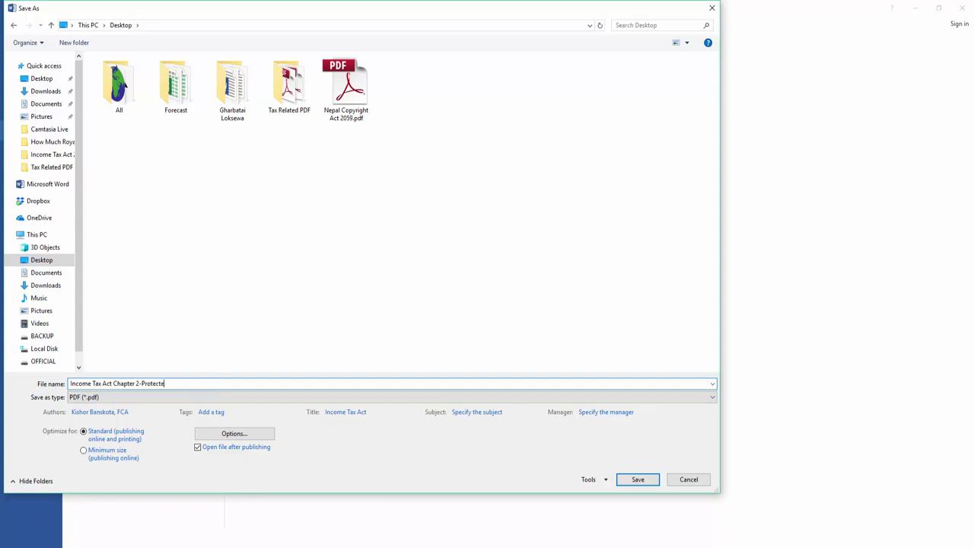
pyautogui.write('d')
pyautogui.click(620, 480)
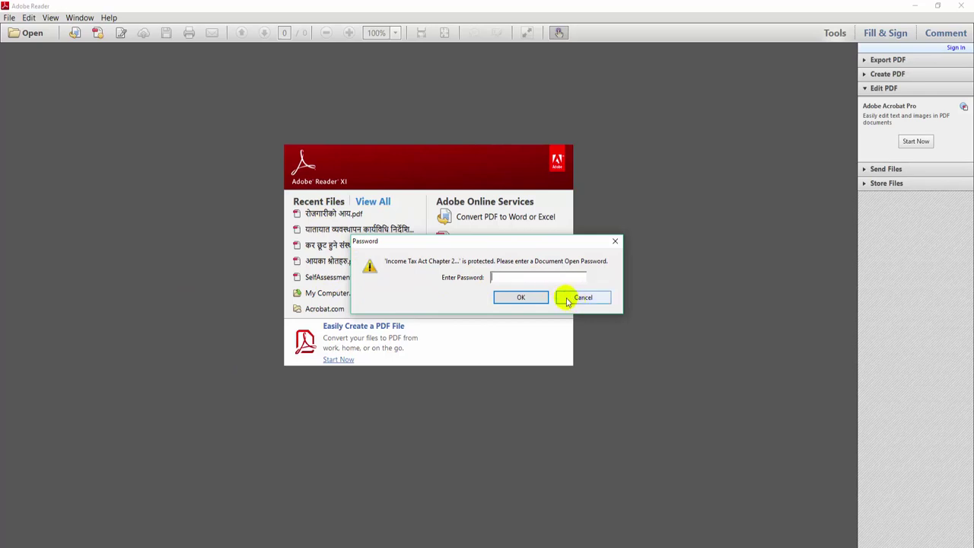
# Step: Try an incorrect password on the protected PDF, cancel after the error, and close Adobe Reader
pyautogui.write('123')
pyautogui.press('Return')
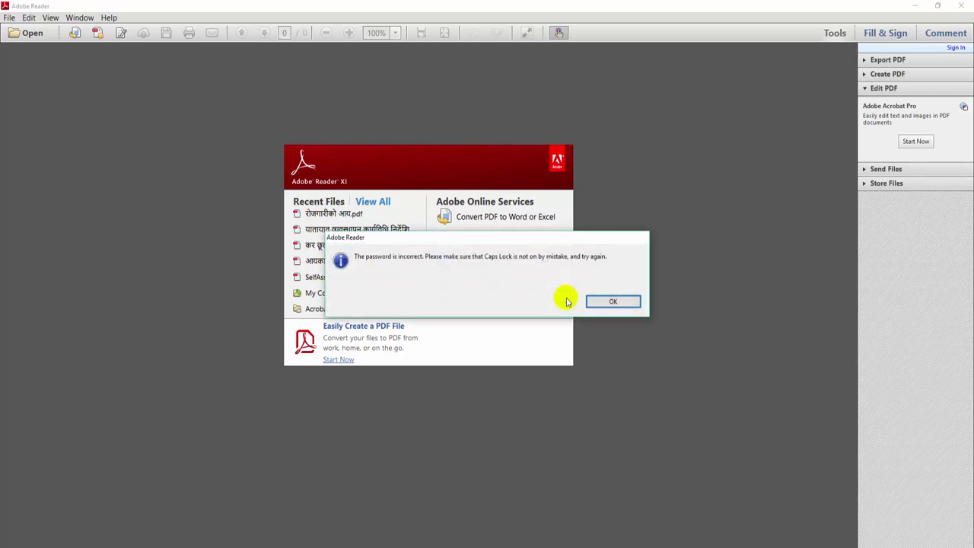
pyautogui.click(613, 302)
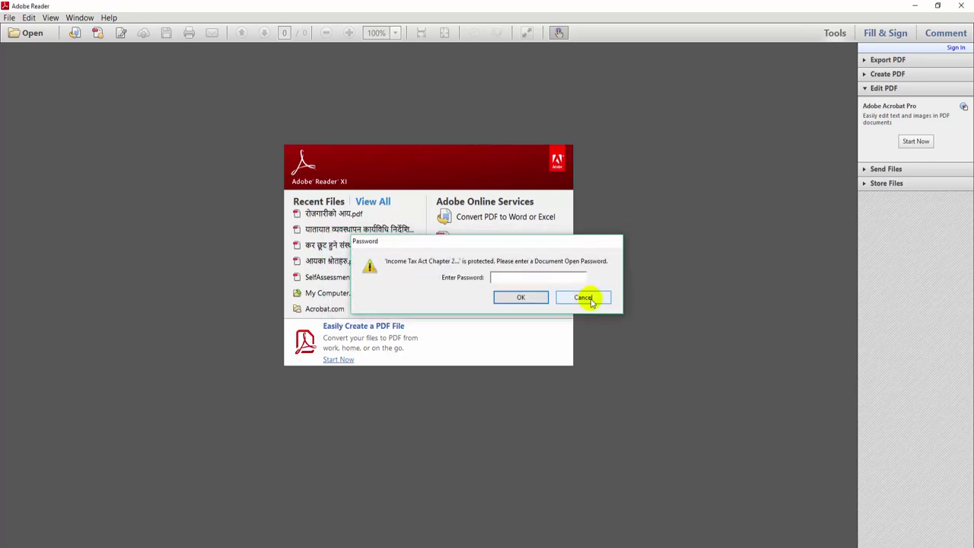
pyautogui.click(587, 299)
pyautogui.click(962, 6)
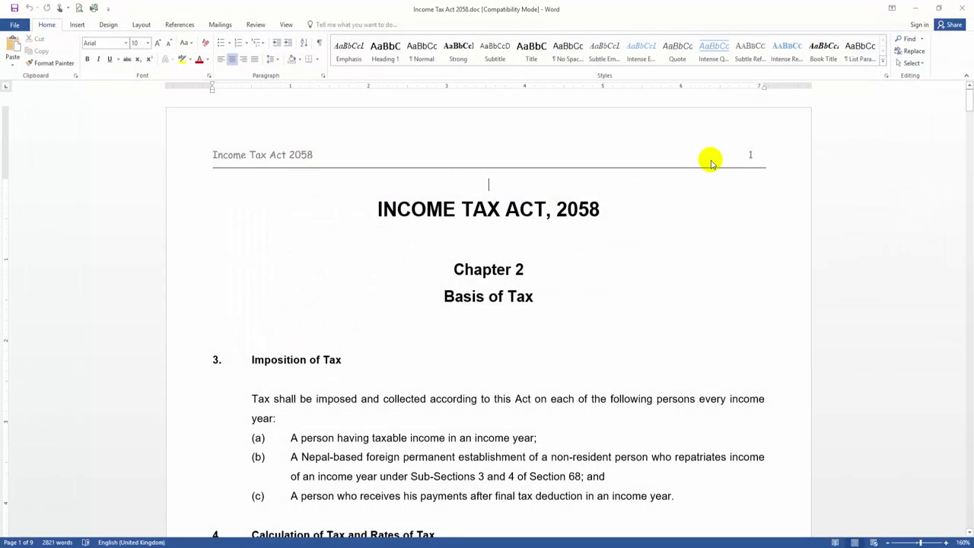
pyautogui.press('super+d')
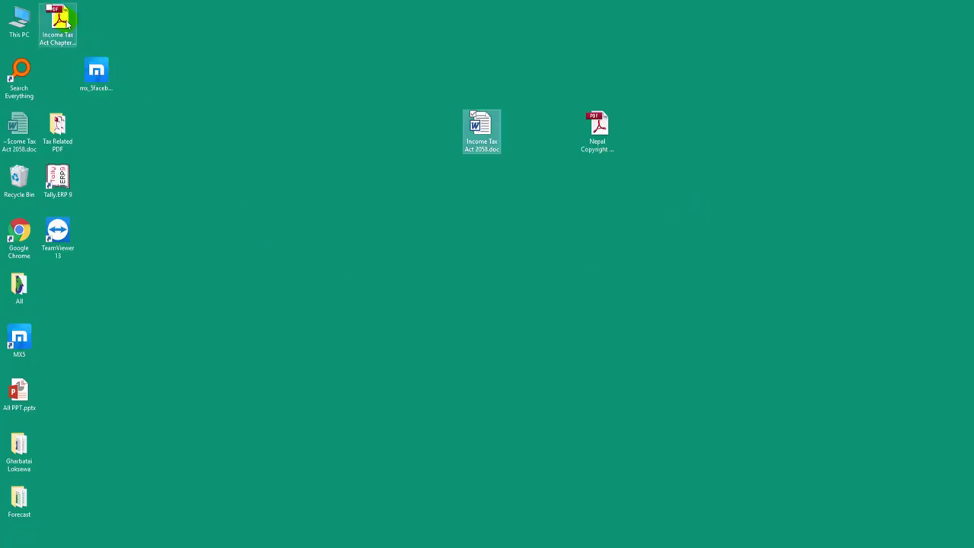
# Step: Open the protected PDF with the correct password, scroll through it, and close Adobe Reader
pyautogui.moveTo(58, 22); pyautogui.dragTo(331, 148)
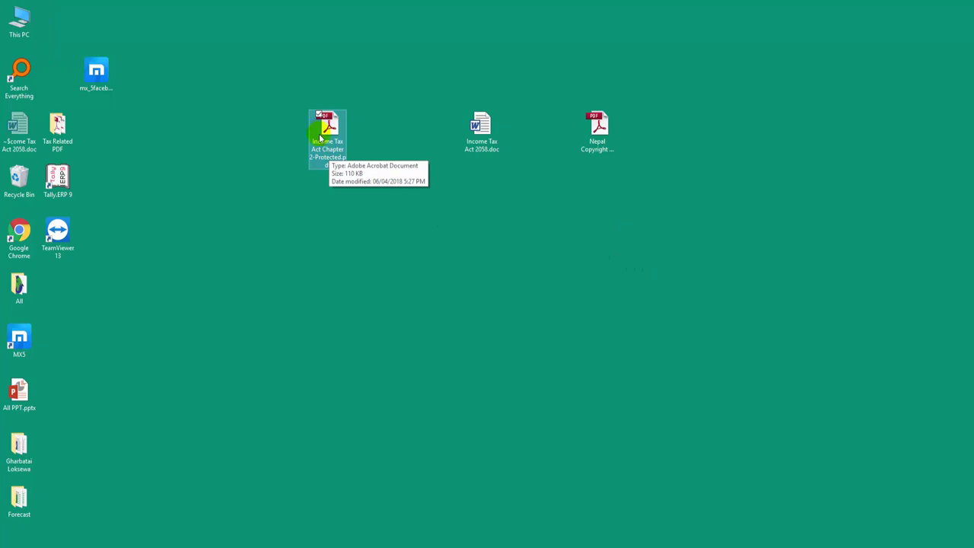
pyautogui.doubleClick(323, 137)
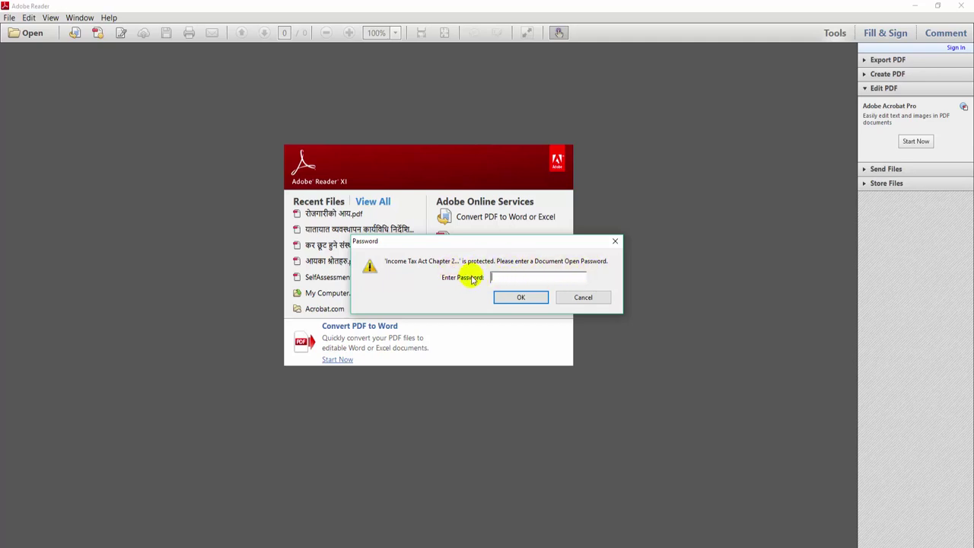
pyautogui.write('***')
pyautogui.press('Return')
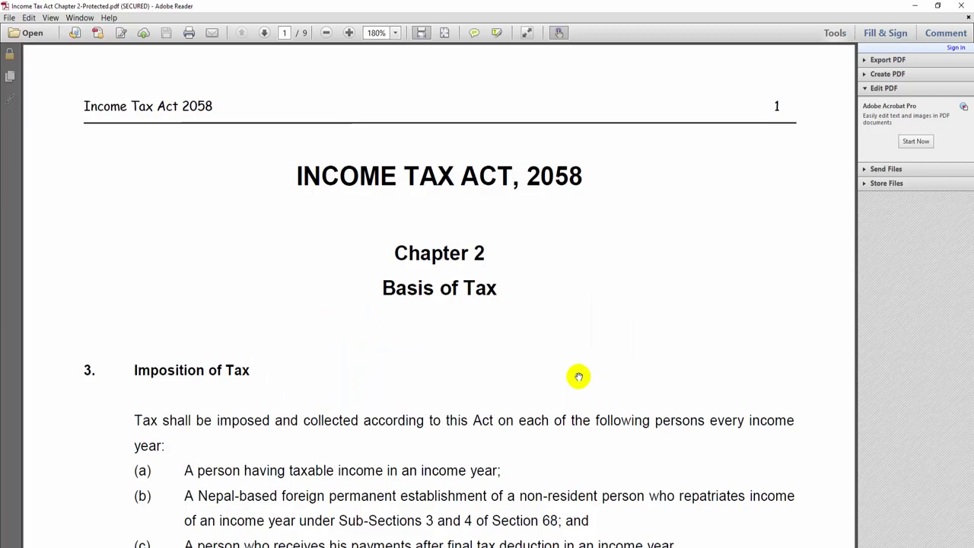
pyautogui.scroll(-15, 574, 371)
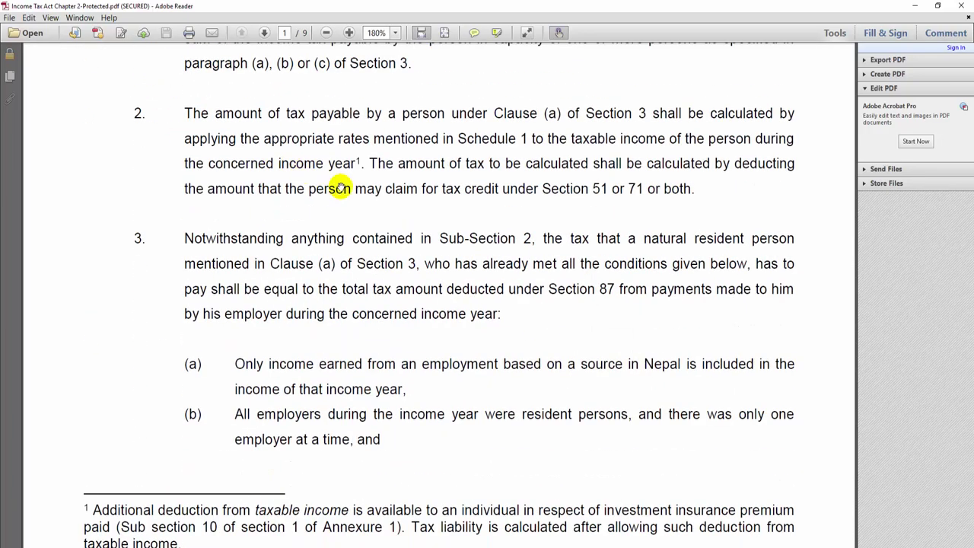
pyautogui.scroll(10, 647, 224)
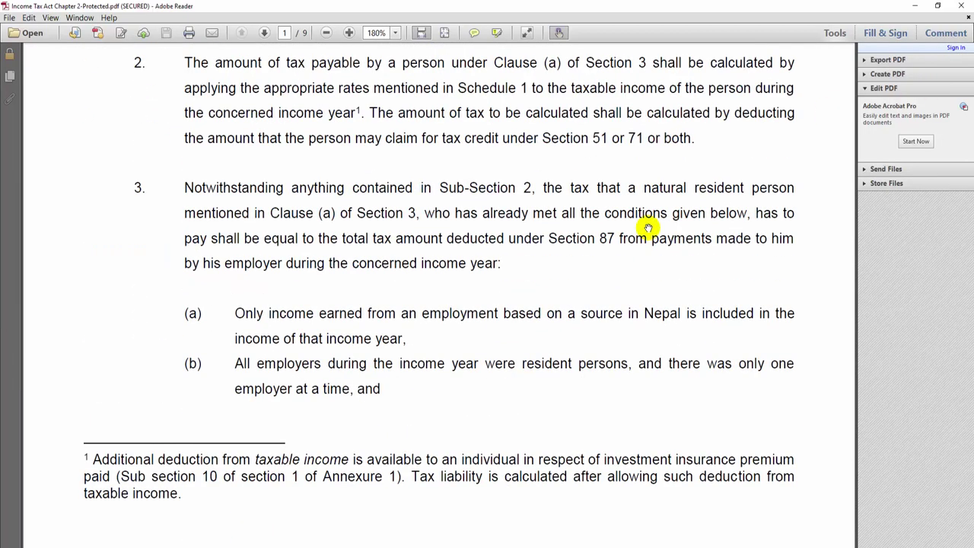
pyautogui.click(962, 6)
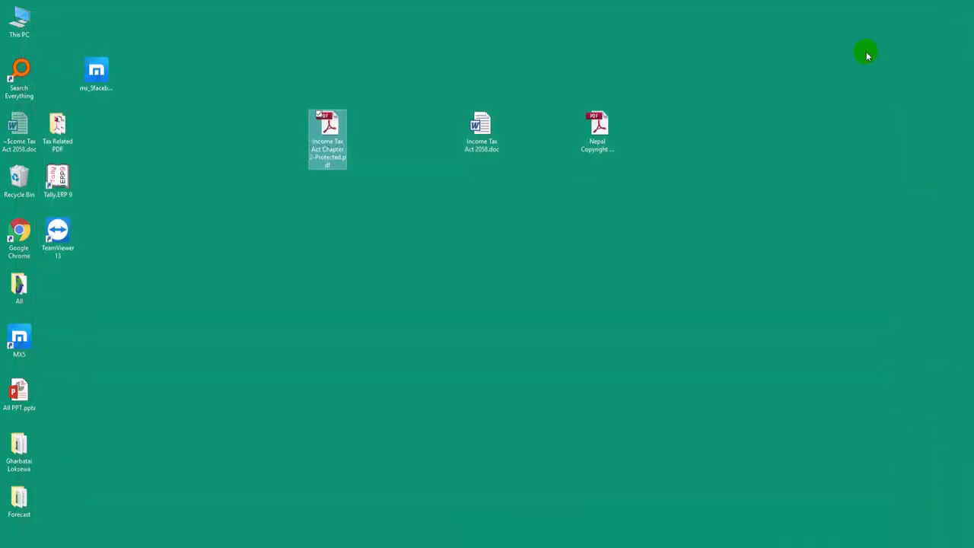
# Step: Briefly open Nepal Copyright Act 2059.pdf in its default viewer and close it
pyautogui.click(339, 138)
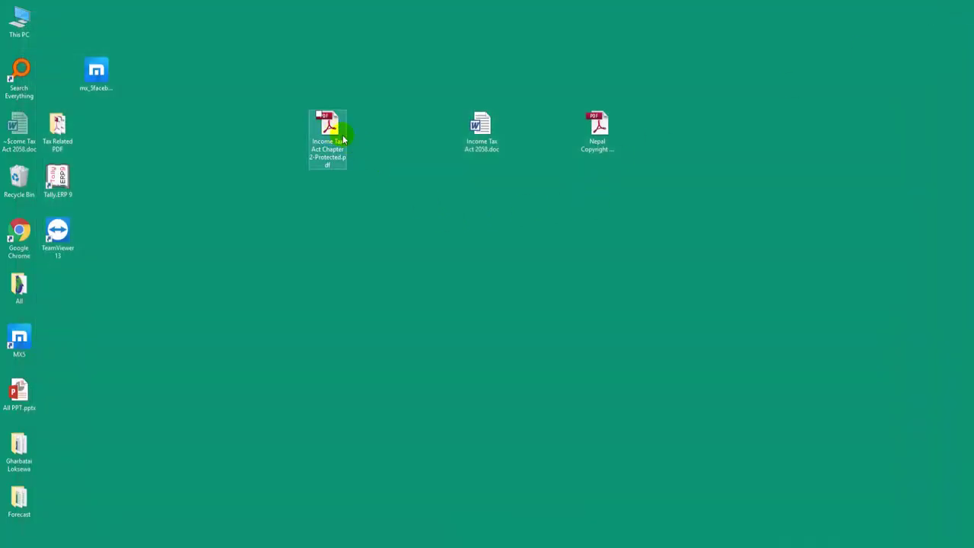
pyautogui.click(522, 183)
pyautogui.doubleClick(598, 128)
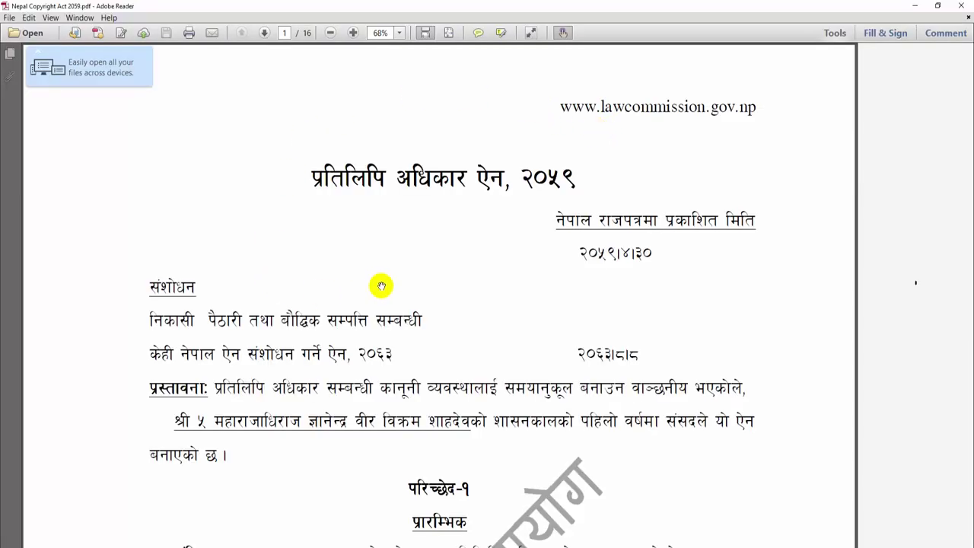
pyautogui.click(960, 6)
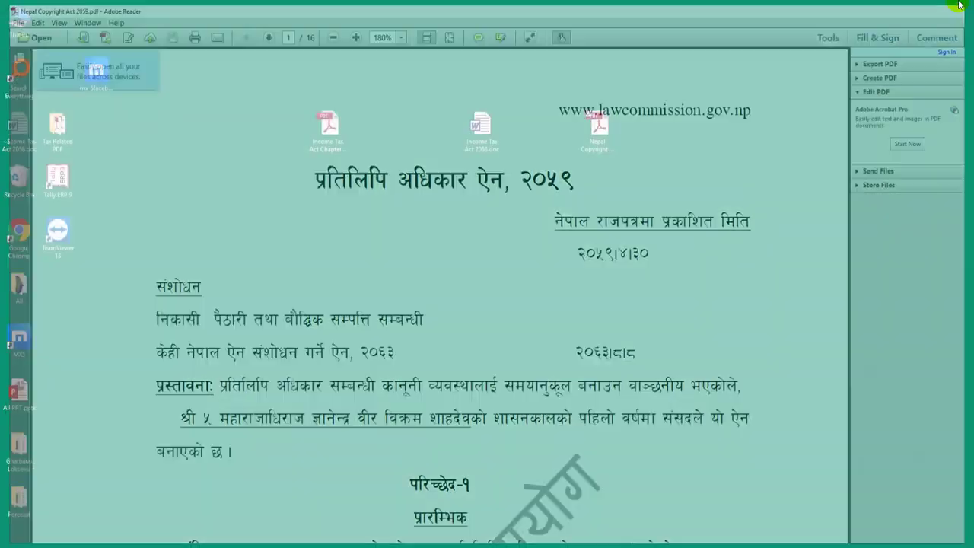
# Step: Rearrange the Income Tax Act 2058.doc and Nepal Copyright PDF icons on the desktop
pyautogui.moveTo(488, 131); pyautogui.dragTo(333, 186)
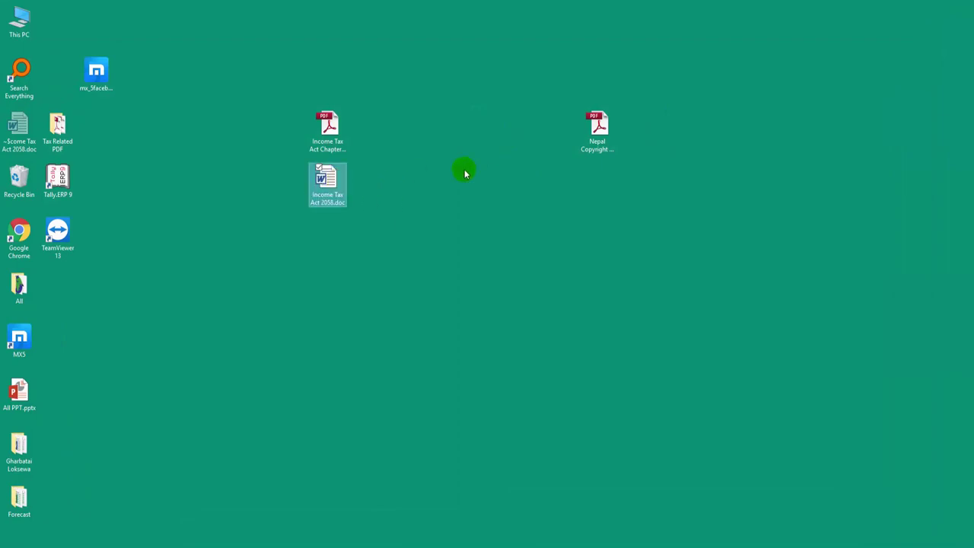
pyautogui.moveTo(598, 136); pyautogui.dragTo(647, 159)
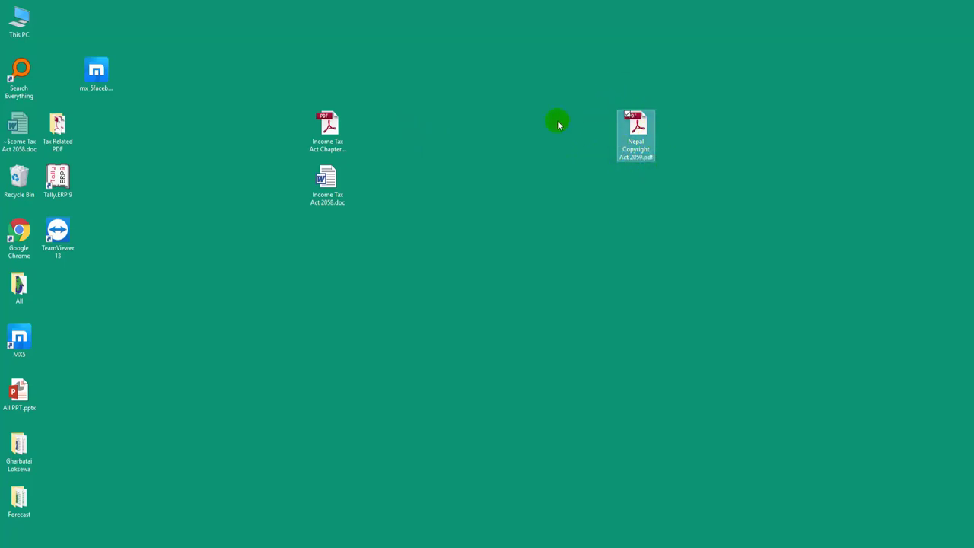
pyautogui.moveTo(327, 178); pyautogui.dragTo(365, 221)
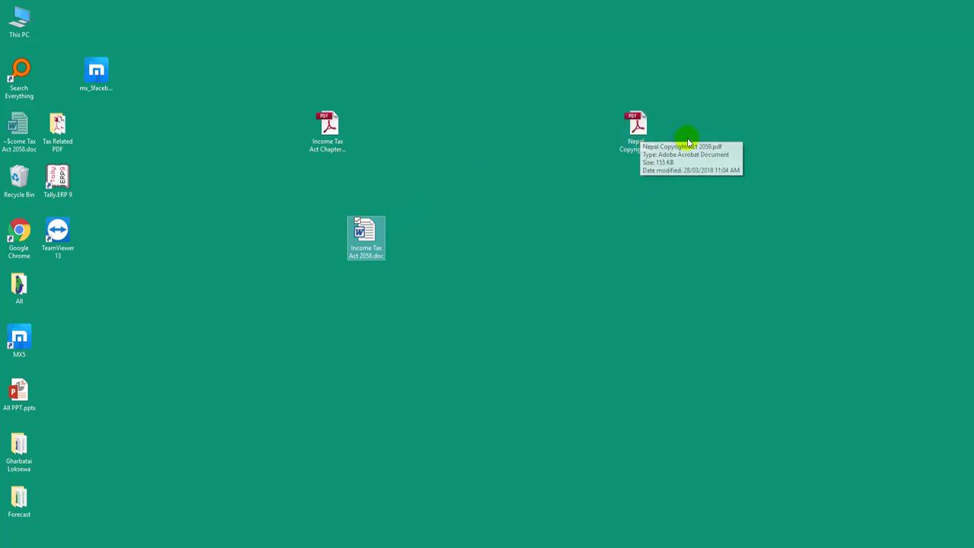
# Step: Open Nepal Copyright Act 2059.pdf with Word 2016
pyautogui.click(641, 133)
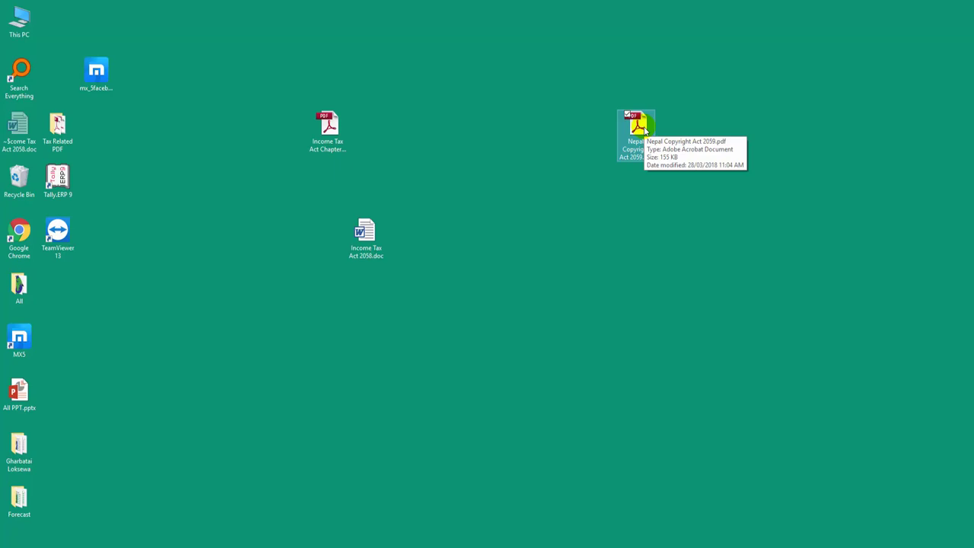
pyautogui.rightClick(644, 131)
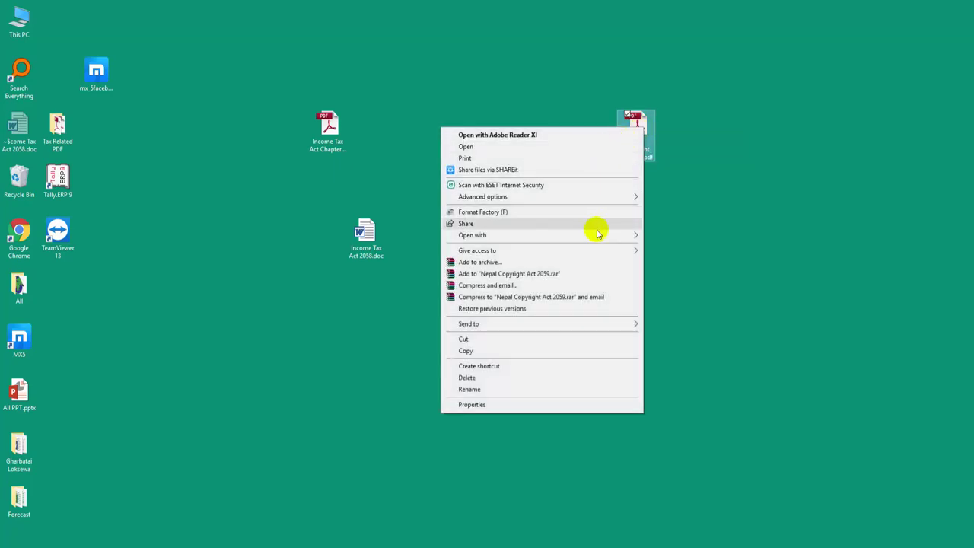
pyautogui.moveTo(602, 239)
pyautogui.click(404, 282)
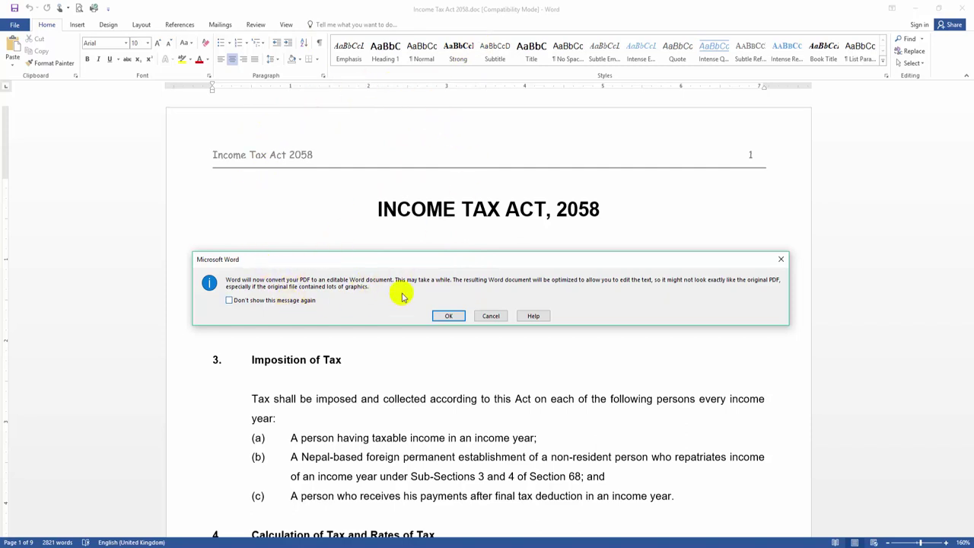
# Step: Accept the conversion, scroll through the 18-page Nepal Copyright Act document, then open the File view
pyautogui.click(449, 316)
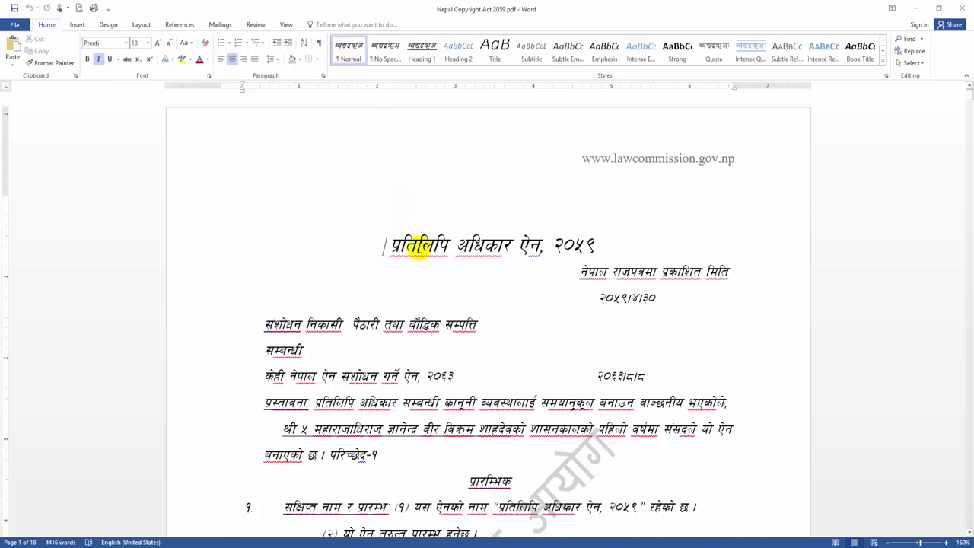
pyautogui.scroll(-12, 408, 252)
pyautogui.scroll(2, 415, 258)
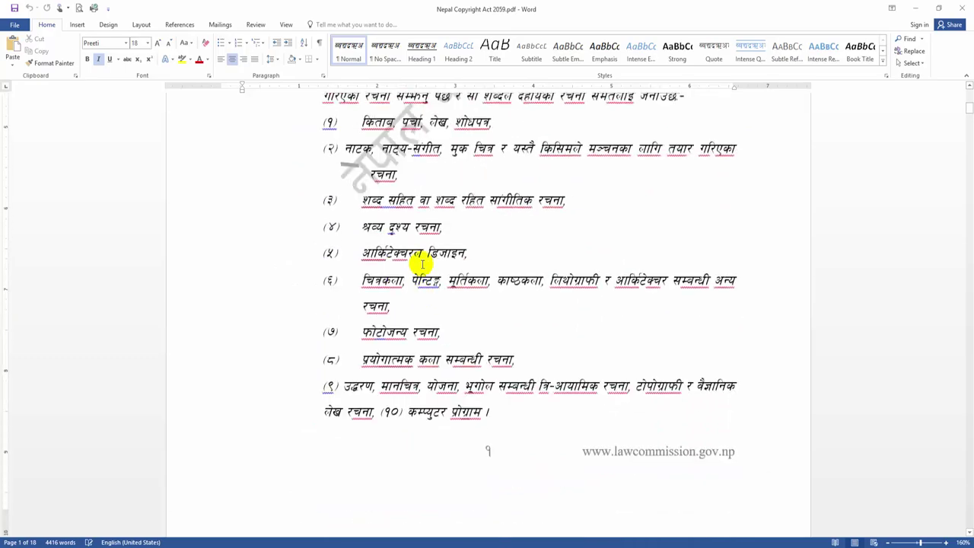
pyautogui.scroll(1, 422, 264)
pyautogui.scroll(-5, 370, 254)
pyautogui.scroll(11, 370, 254)
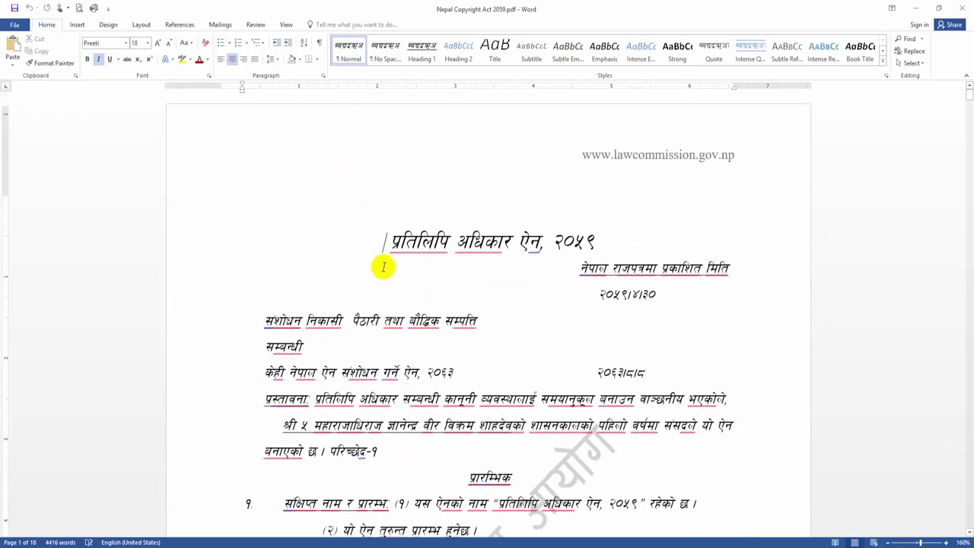
pyautogui.scroll(-15, 506, 266)
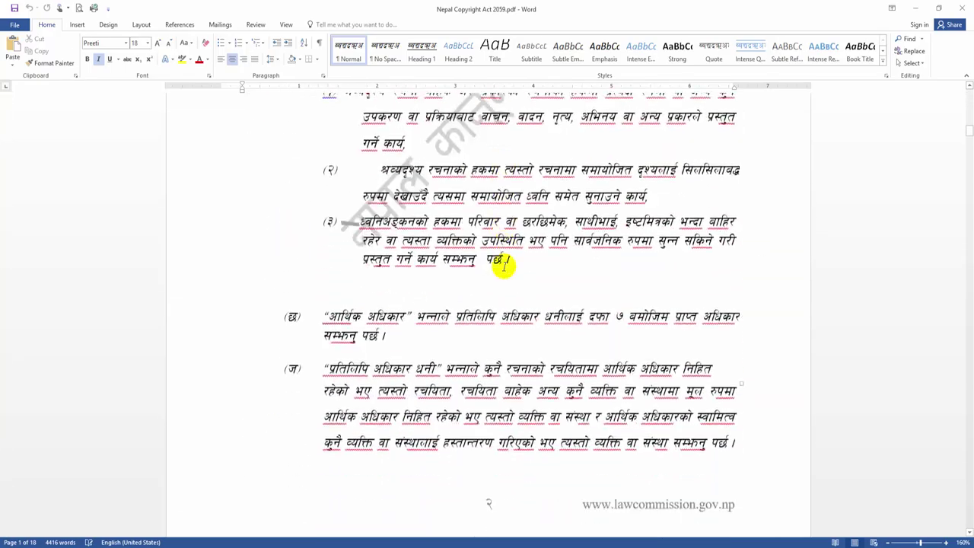
pyautogui.scroll(-20, 502, 263)
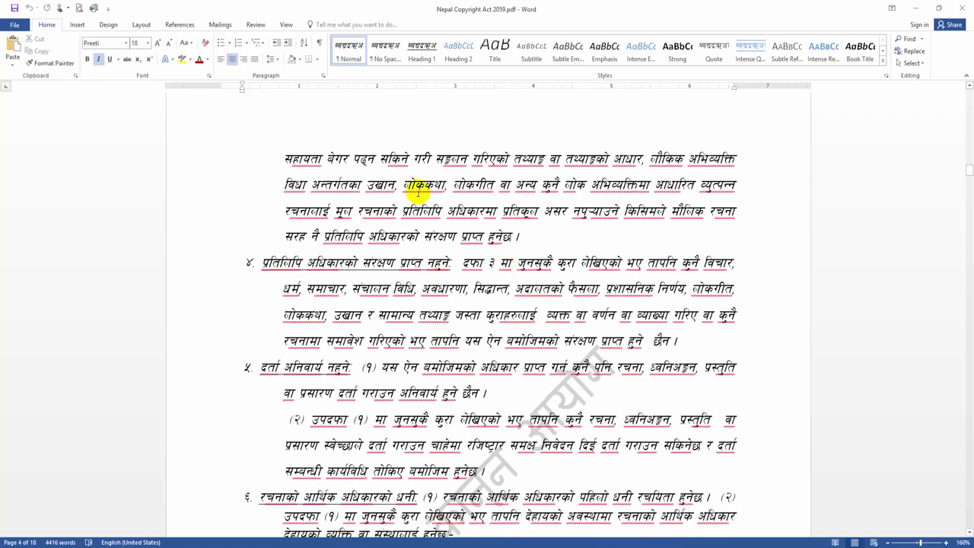
pyautogui.click(18, 23)
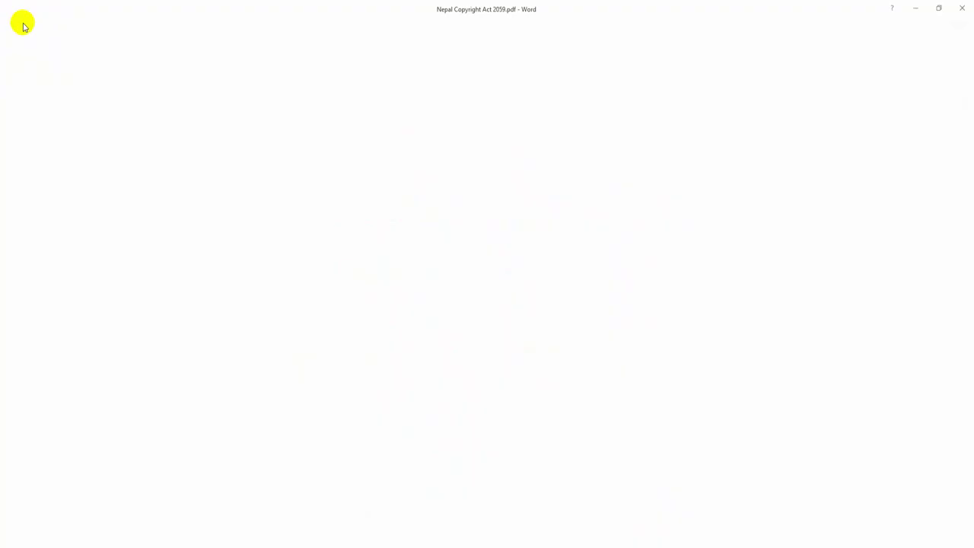
# Step: Save a copy to the Desktop with PDF as the file type
pyautogui.click(55, 131)
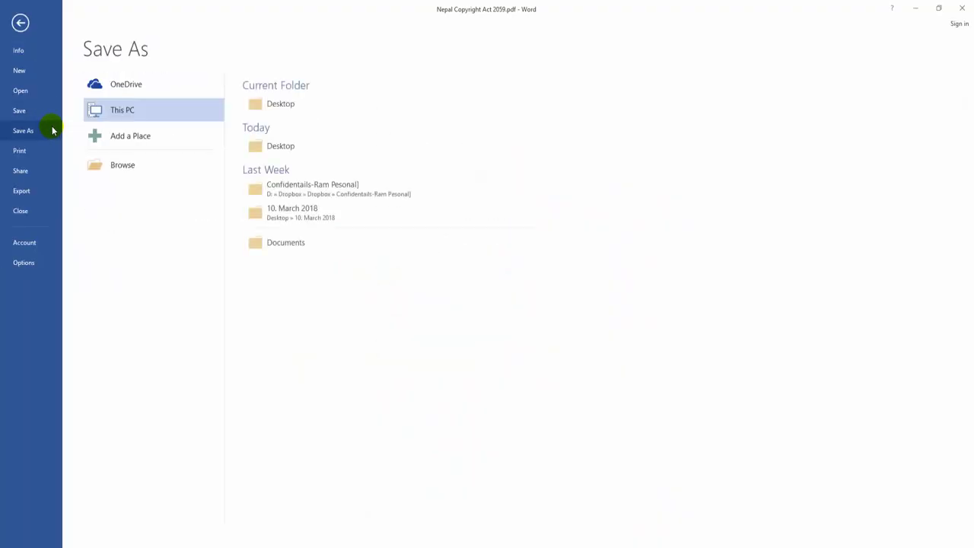
pyautogui.click(280, 113)
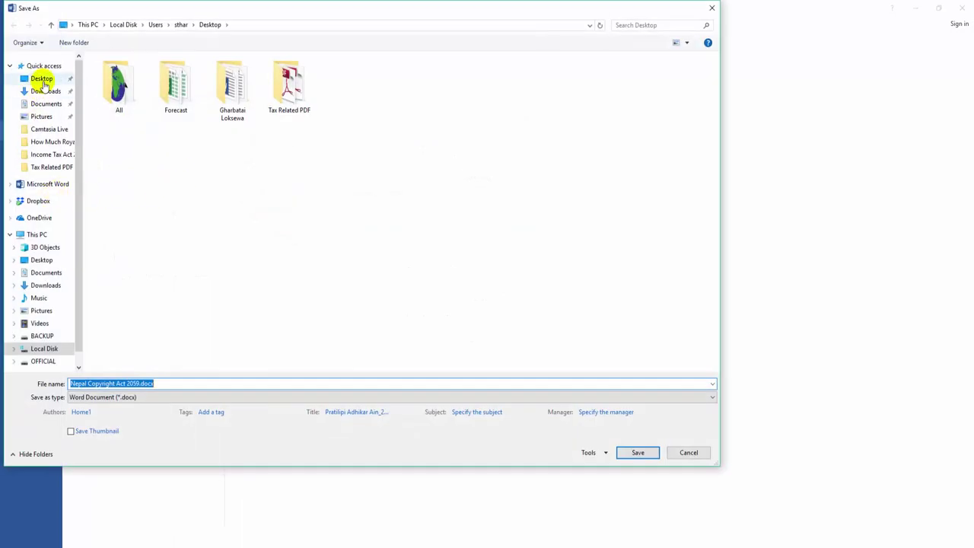
pyautogui.click(40, 79)
pyautogui.click(226, 383)
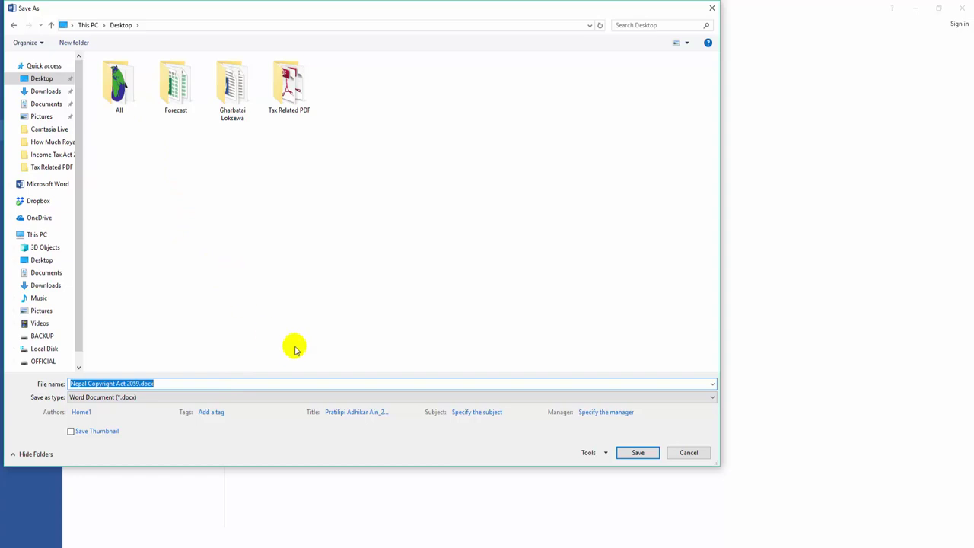
pyautogui.click(157, 397)
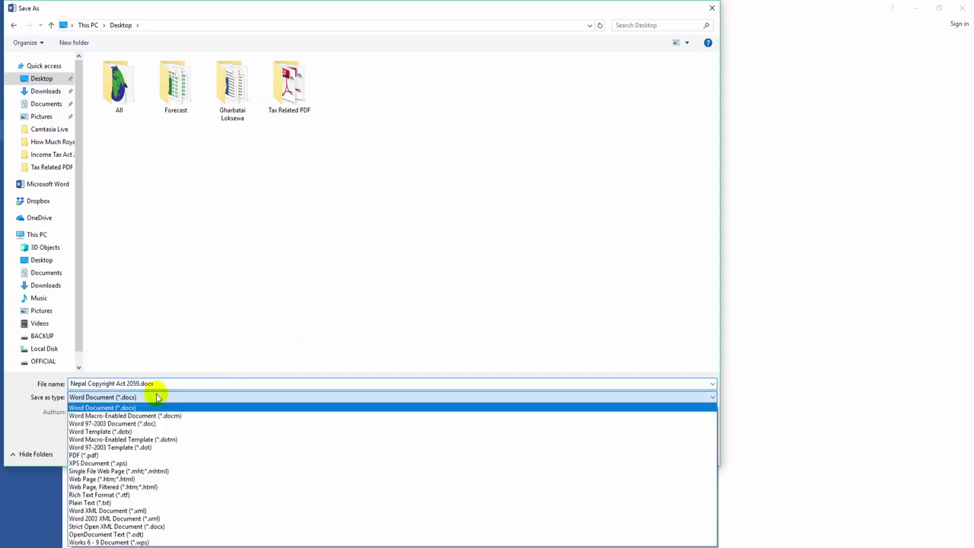
pyautogui.click(133, 455)
# Step: Enable password encryption in the PDF options, confirm the password, and save; Word reports the file is read-only
pyautogui.click(233, 433)
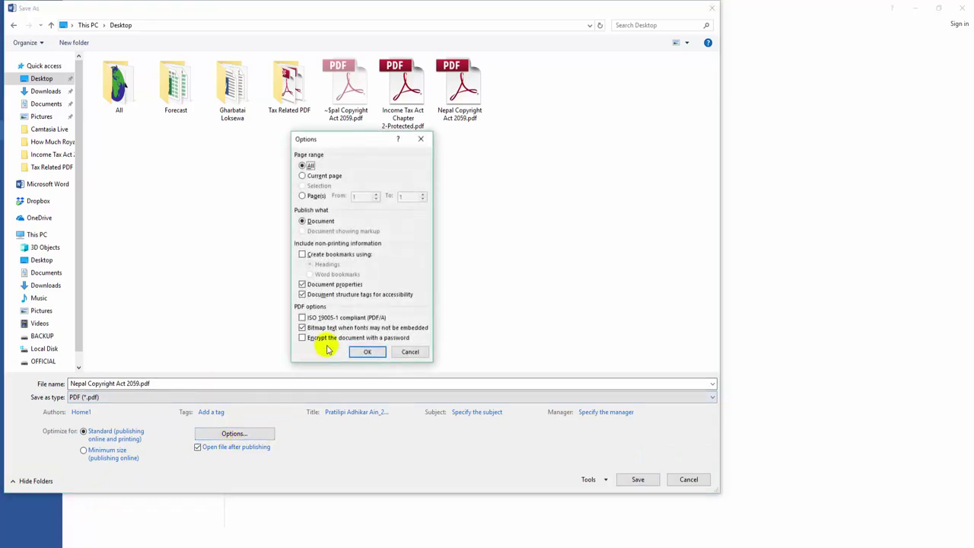
pyautogui.click(324, 339)
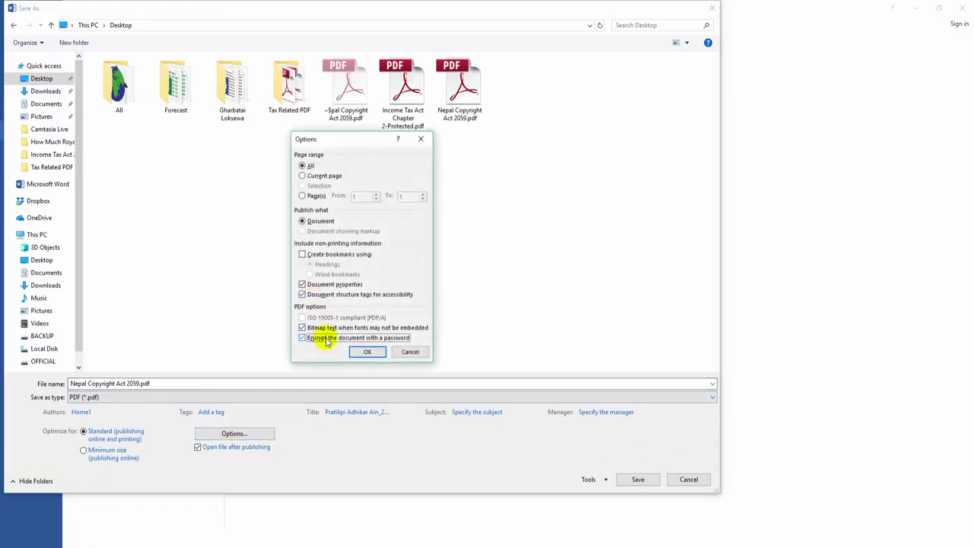
pyautogui.click(368, 351)
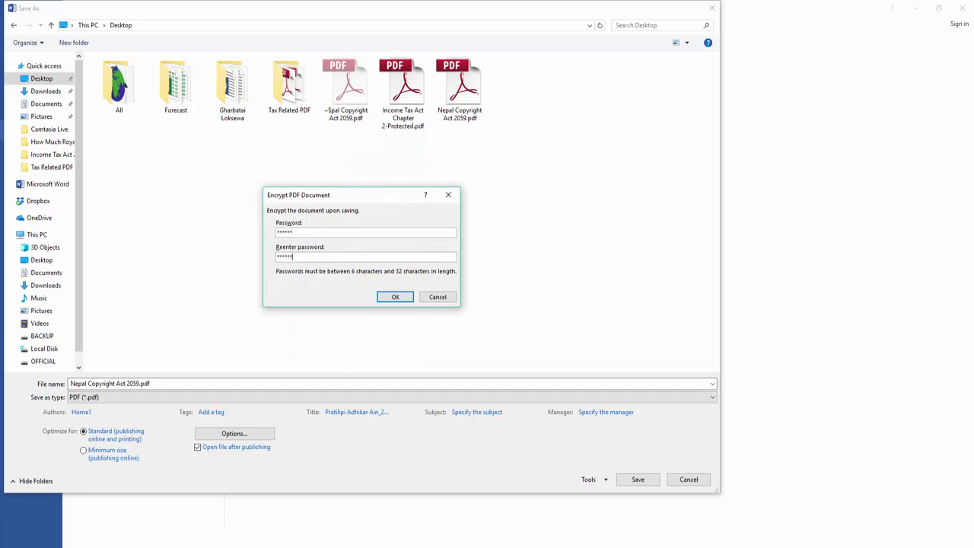
pyautogui.click(394, 297)
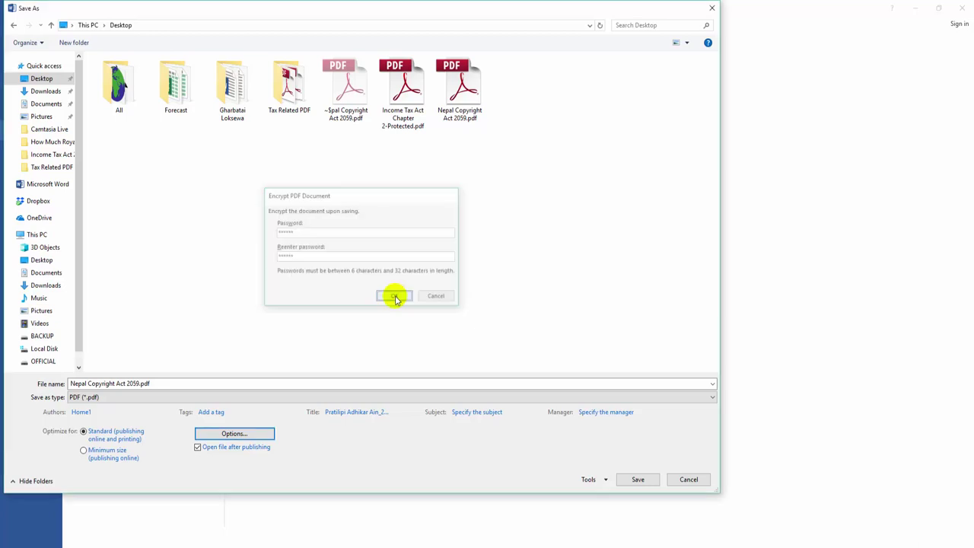
pyautogui.click(637, 481)
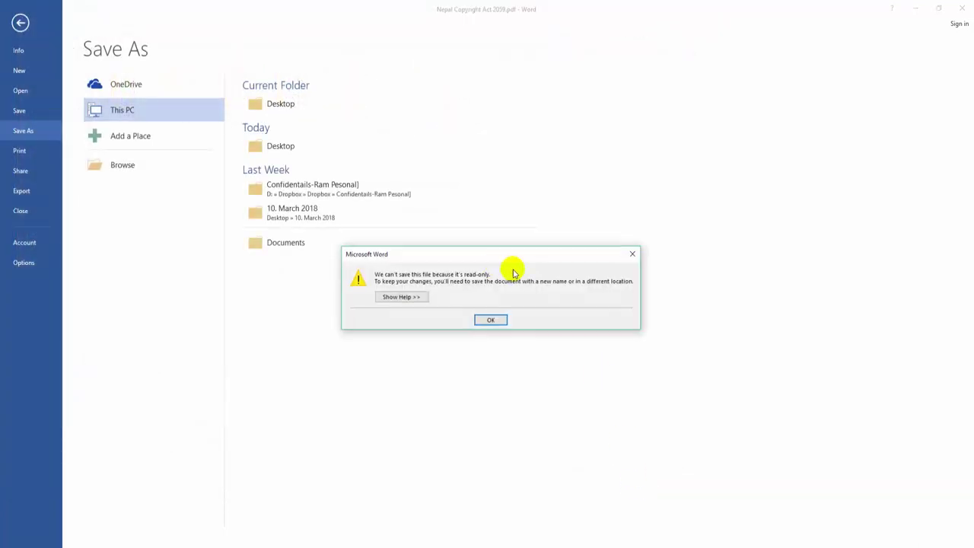
# Step: Dismiss the read-only warning, cancel the save dialog, and go back to File > Save As
pyautogui.click(491, 320)
pyautogui.click(315, 104)
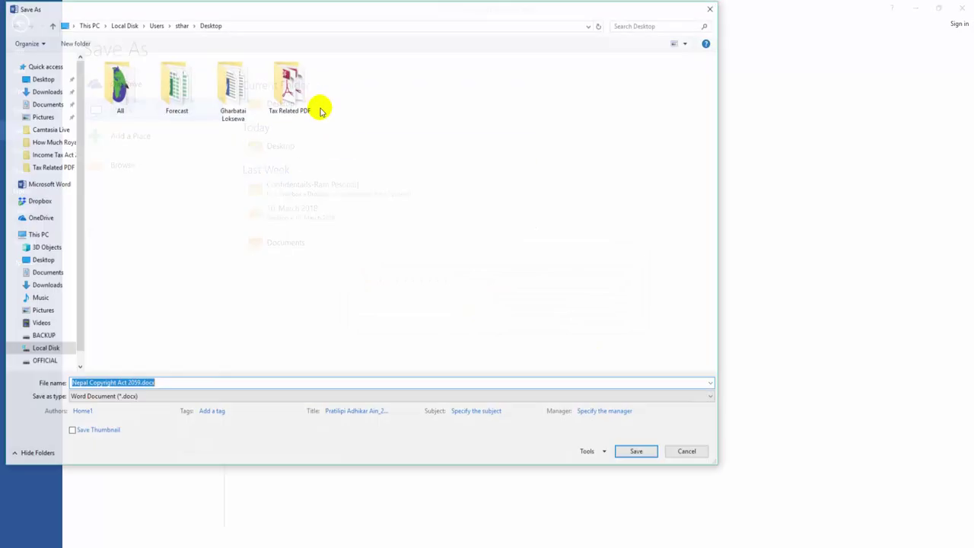
pyautogui.press('Escape')
pyautogui.press('Escape')
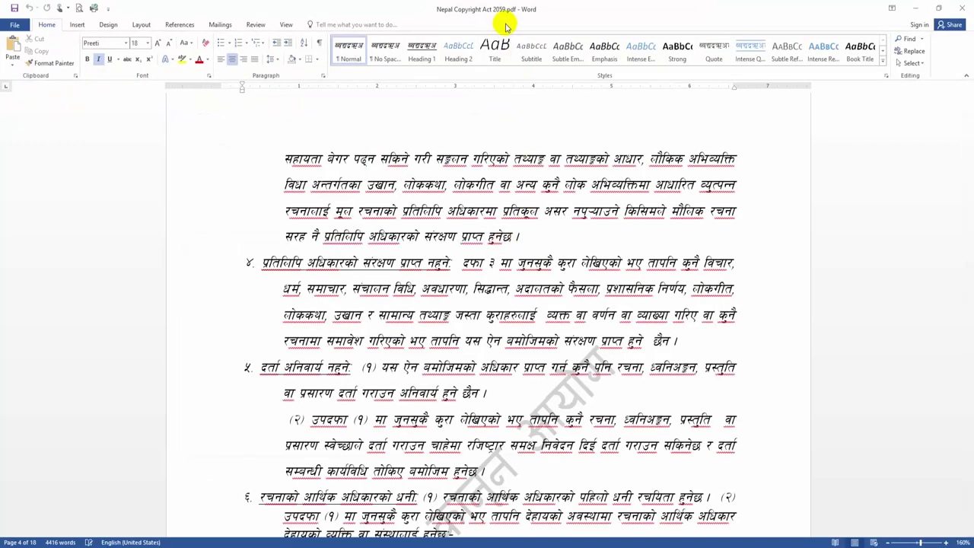
pyautogui.click(17, 24)
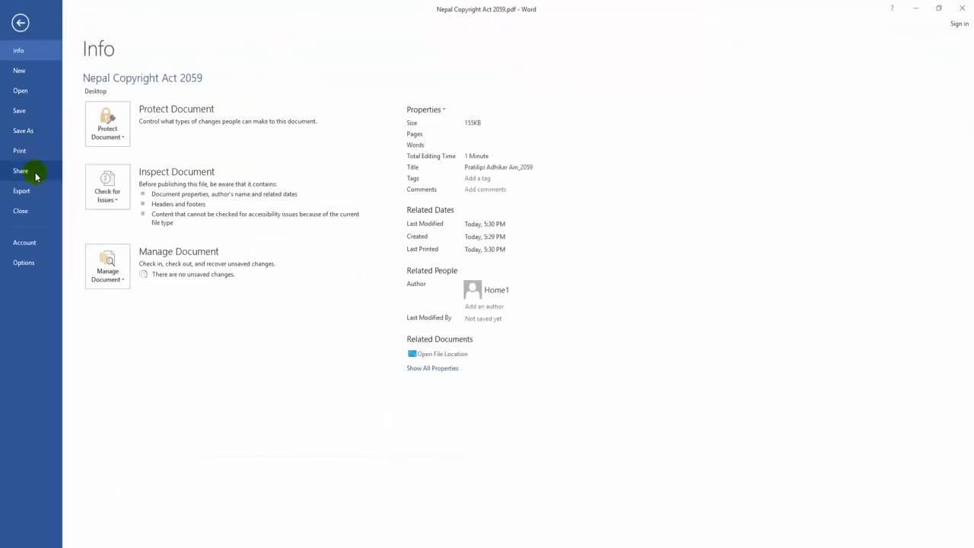
pyautogui.click(22, 130)
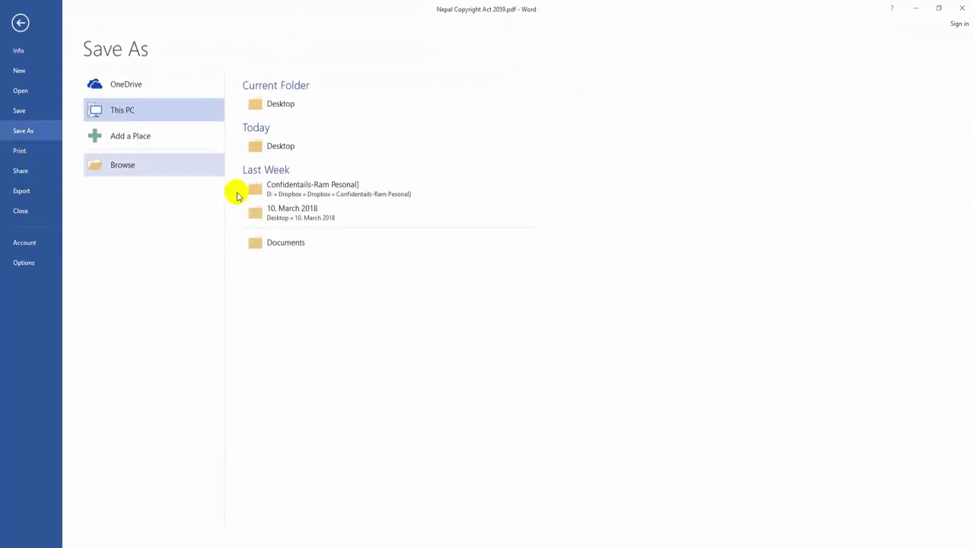
# Step: Save to the Desktop as PDF with 'Protected' added to the Nepal Copyright Act 2059 file name
pyautogui.click(281, 103)
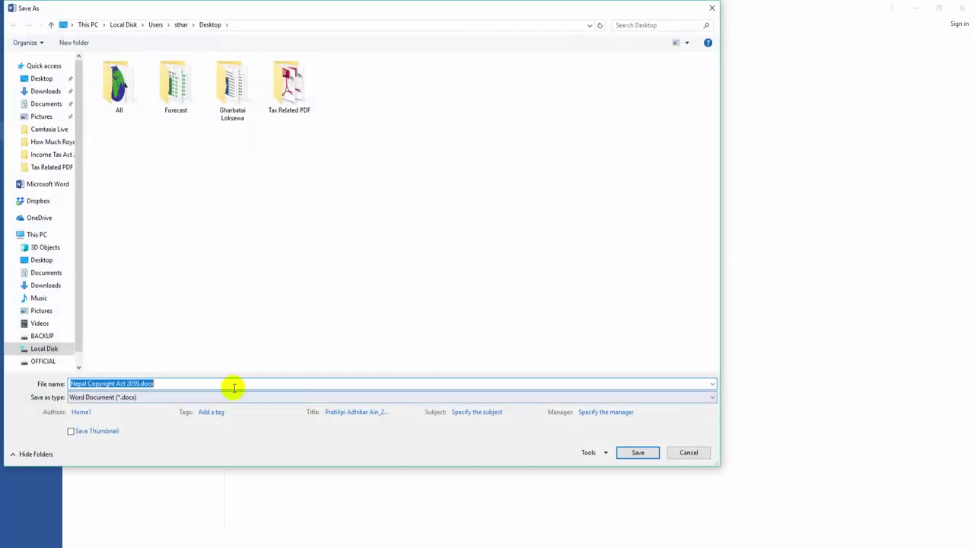
pyautogui.click(230, 397)
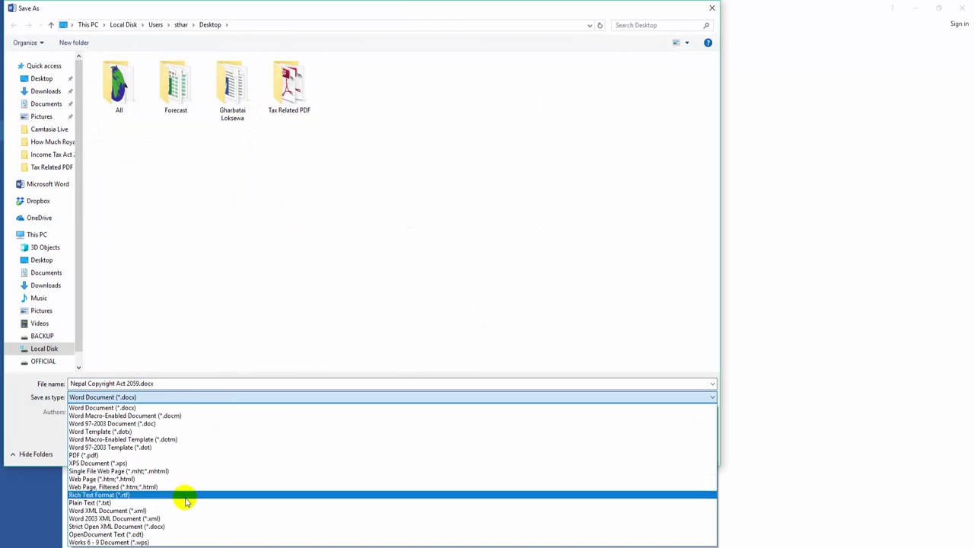
pyautogui.click(185, 503)
pyautogui.click(163, 397)
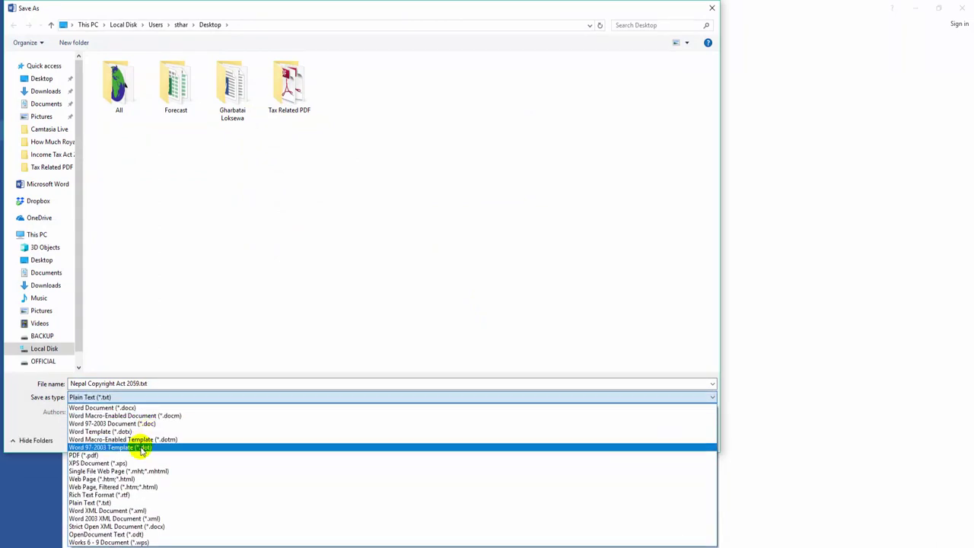
pyautogui.click(139, 454)
pyautogui.click(169, 385)
pyautogui.click(172, 385)
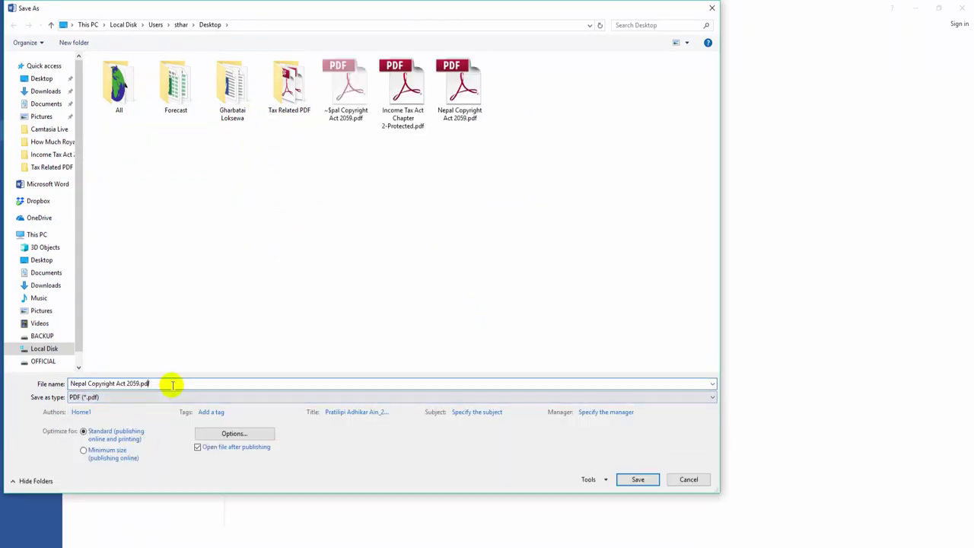
pyautogui.press('Left')
pyautogui.press('Left')
pyautogui.press('Left')
pyautogui.press('Left')
pyautogui.write('Prot')
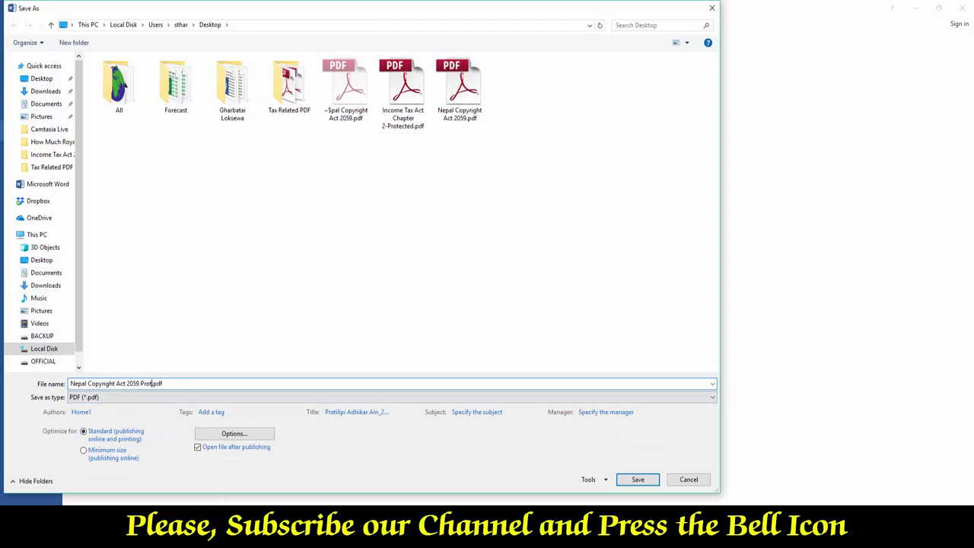
# Step: Turn on password encryption in the PDF options, confirm the password, and save the protected PDF
pyautogui.click(229, 433)
pyautogui.click(302, 338)
pyautogui.click(367, 351)
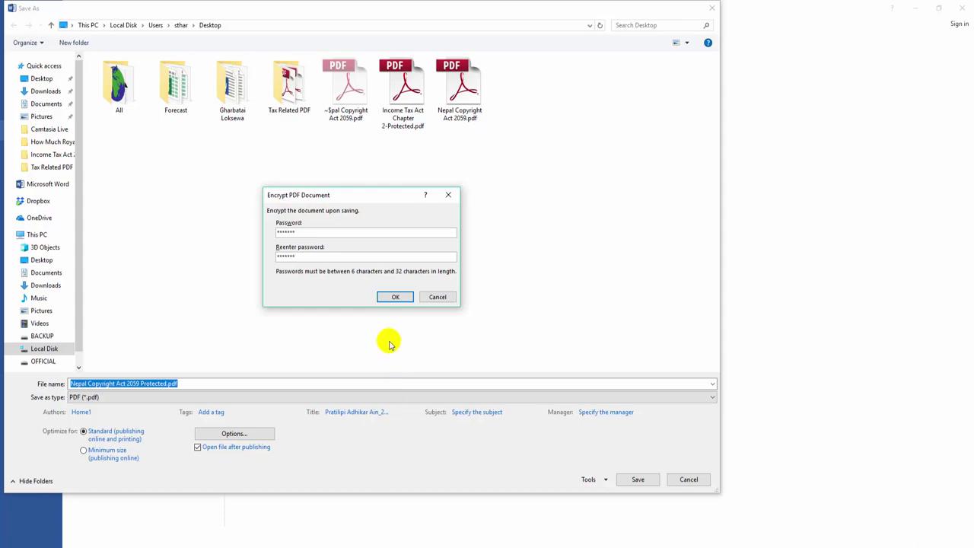
pyautogui.click(386, 296)
pyautogui.click(637, 479)
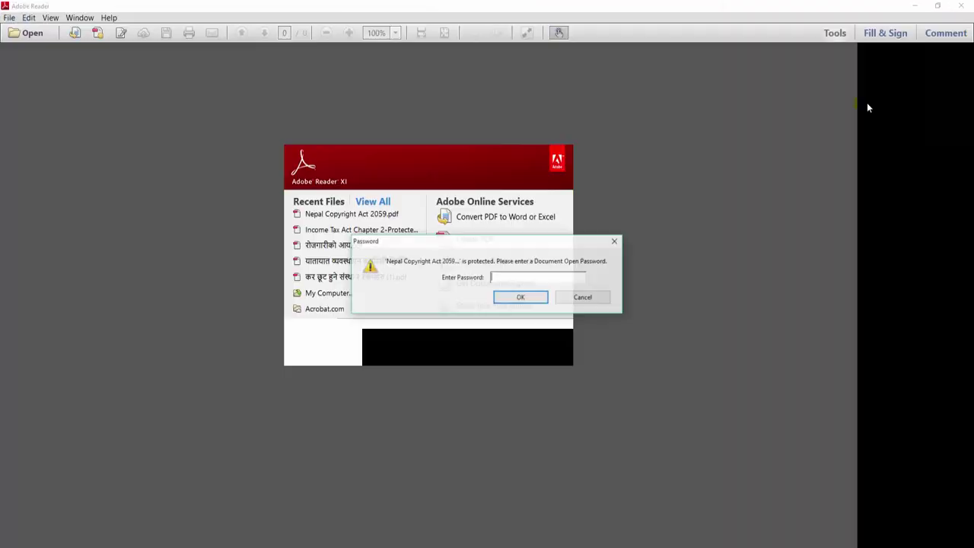
# Step: Cancel the protected PDF's password prompt and close Reader, Word and the Income Tax Act 2058 document
pyautogui.click(575, 297)
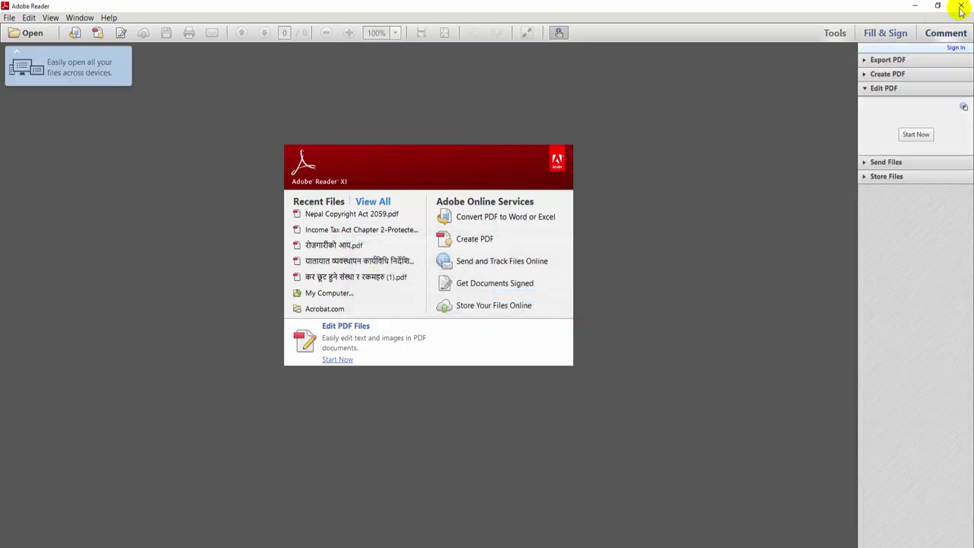
pyautogui.hotkey('alt', 'F4')
pyautogui.press('super+d')
pyautogui.click(537, 357)
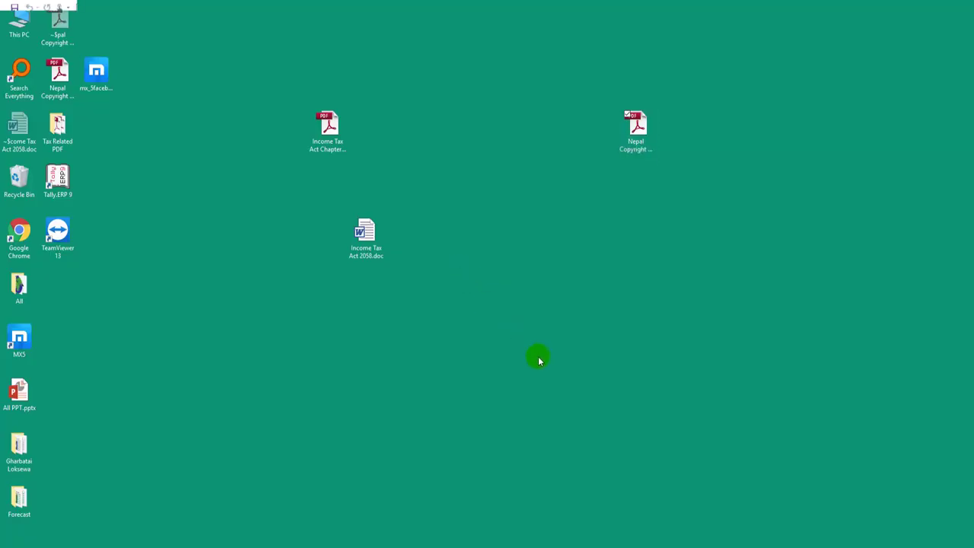
pyautogui.press('super+d')
pyautogui.click(961, 9)
pyautogui.click(962, 13)
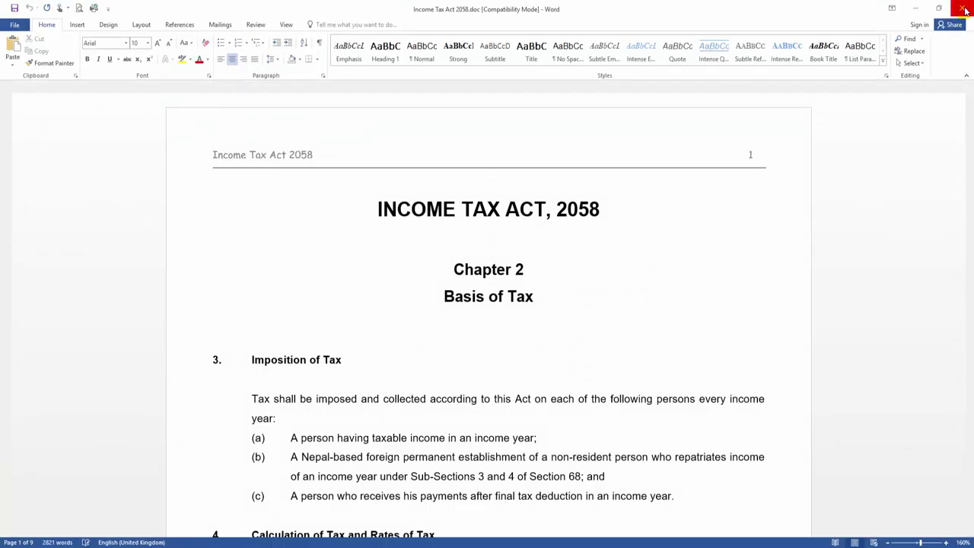
# Step: View and close the unprotected Nepal Copyright Act 2059 PDF, then place the Protected copy beside it
pyautogui.click(328, 142)
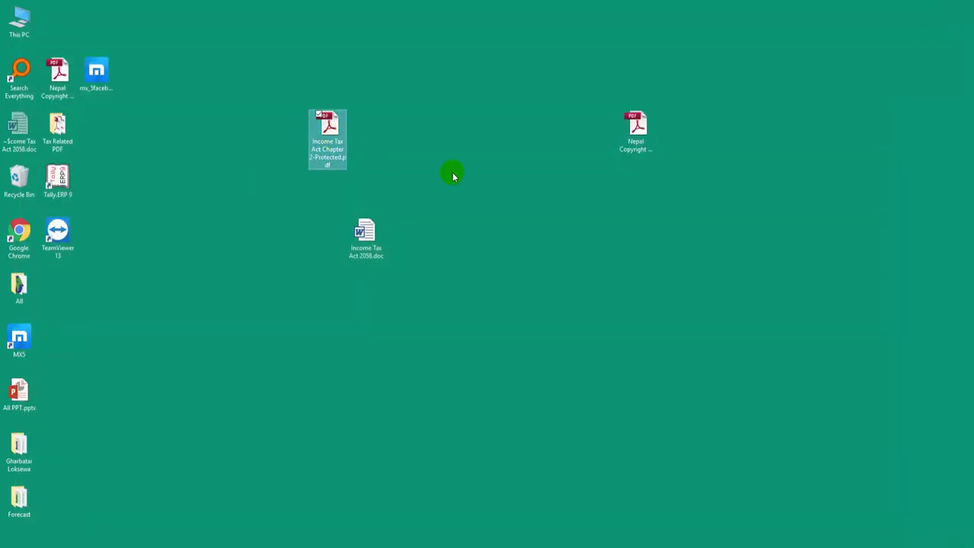
pyautogui.click(635, 136)
pyautogui.moveTo(637, 152); pyautogui.dragTo(558, 135)
pyautogui.doubleClick(559, 134)
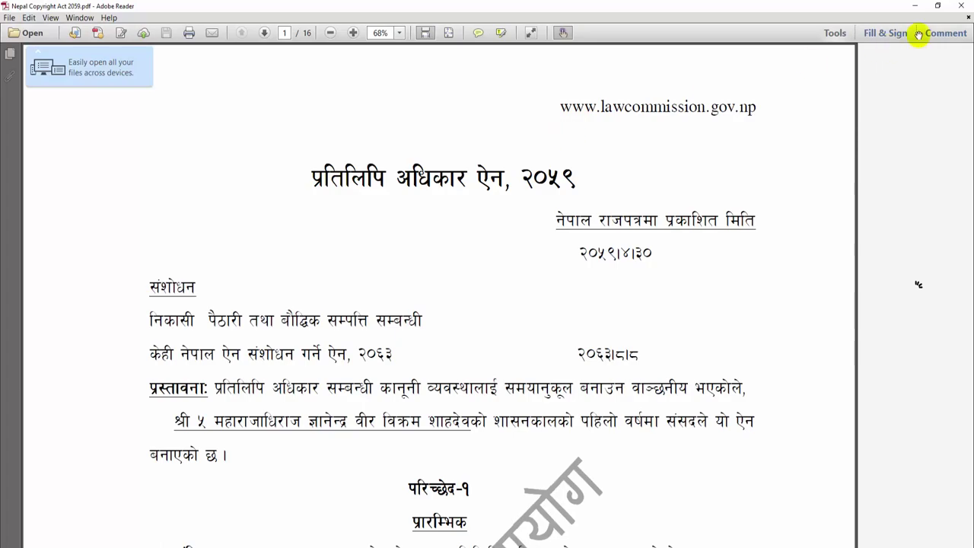
pyautogui.click(964, 7)
pyautogui.click(682, 118)
pyautogui.moveTo(549, 132); pyautogui.dragTo(673, 158)
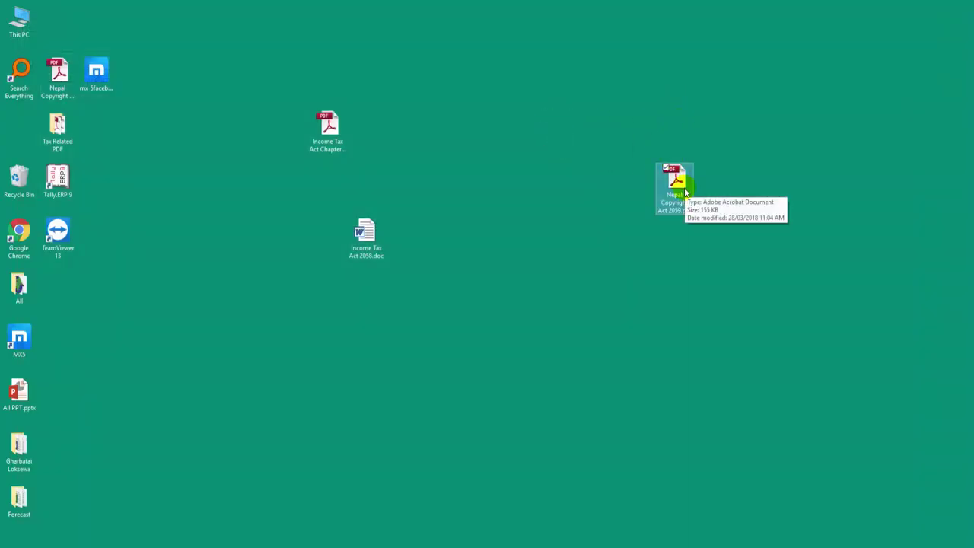
pyautogui.moveTo(58, 77); pyautogui.dragTo(602, 192)
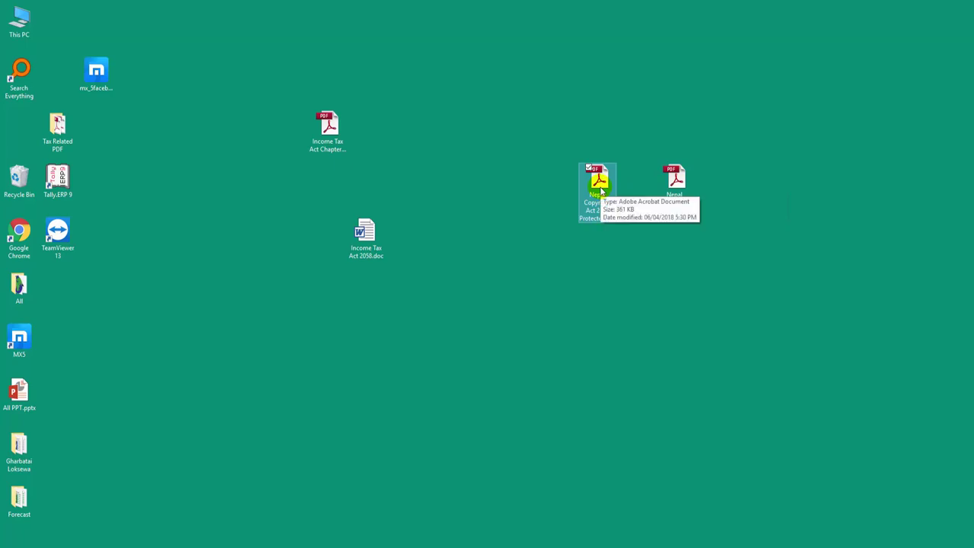
# Step: Open Nepal Copyright Act 2059 Protected.pdf, unlock it with its password, then close it
pyautogui.doubleClick(602, 192)
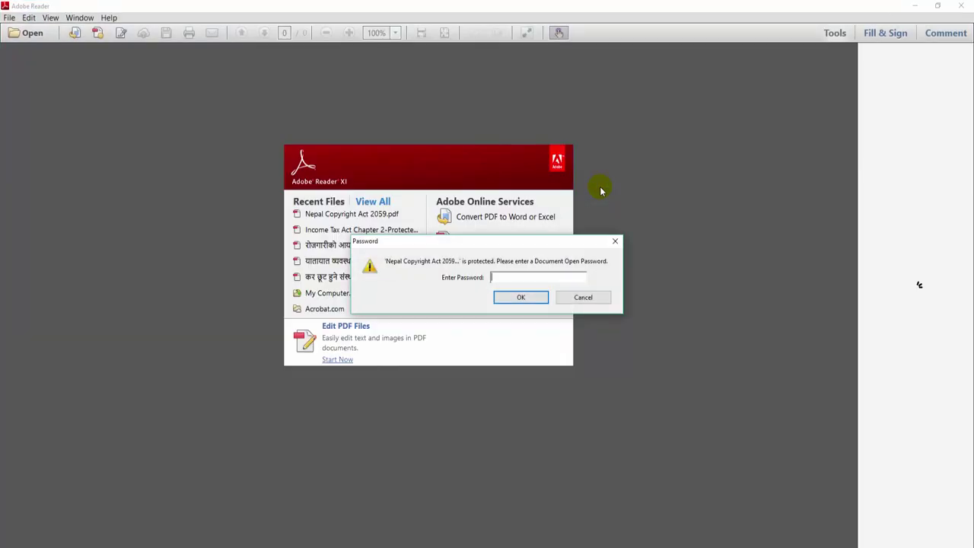
pyautogui.write('*****')
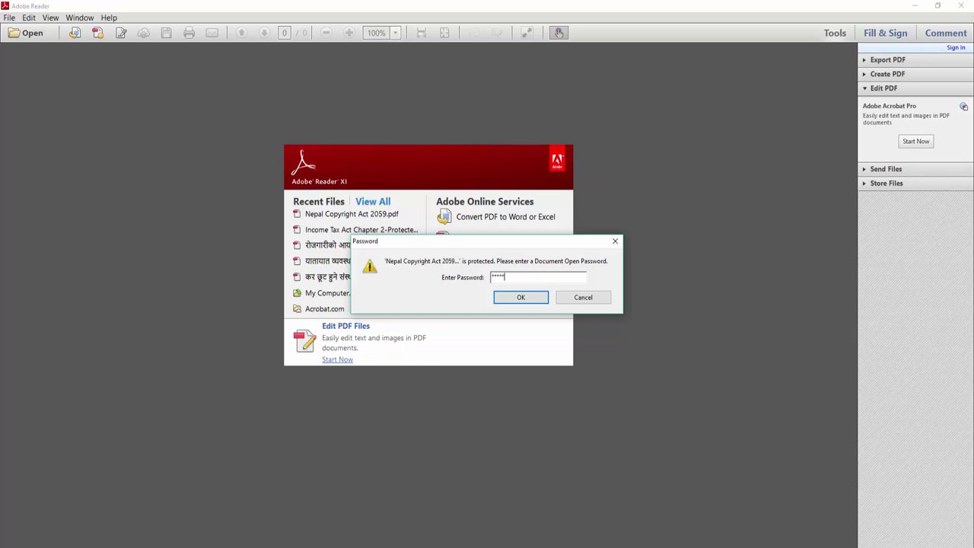
pyautogui.press('Return')
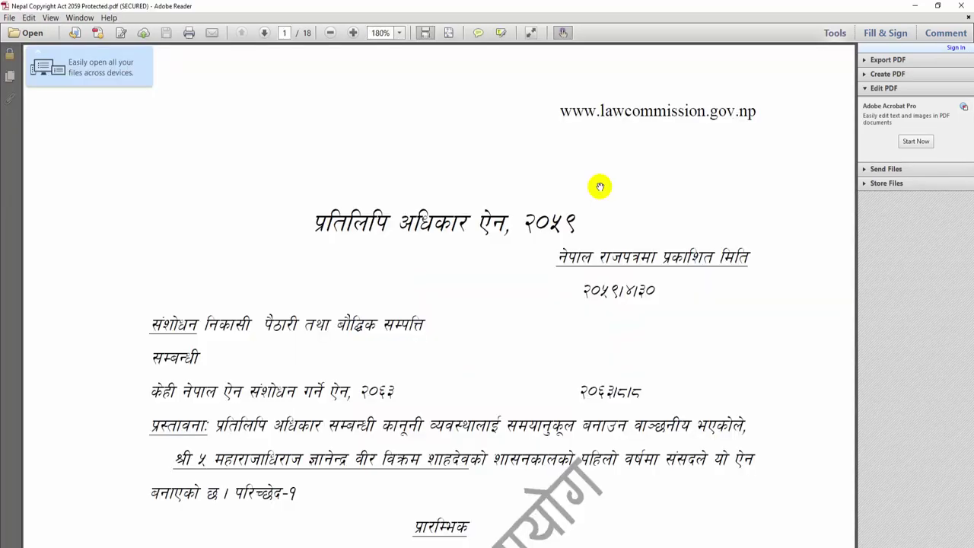
pyautogui.click(962, 6)
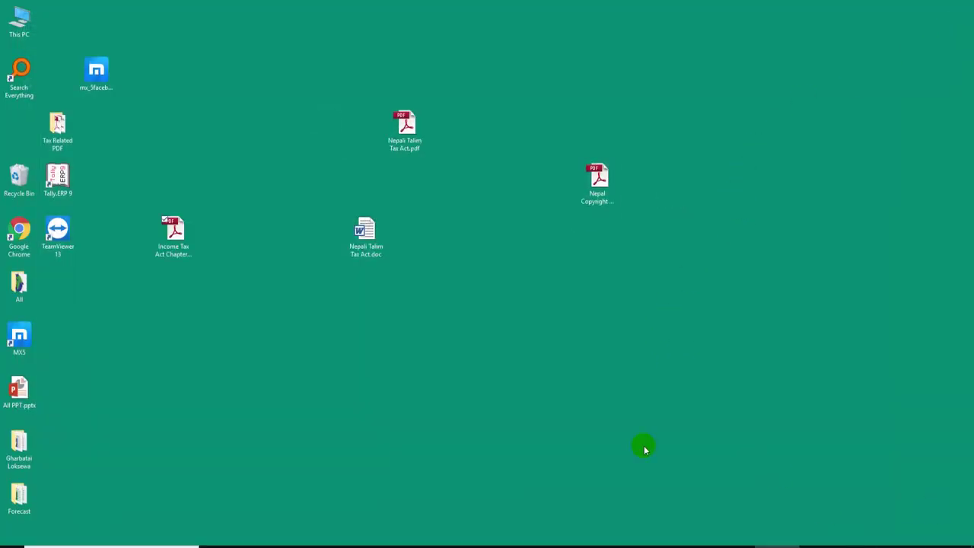
# Step: Open a new Chrome tab and load sodapdf.com
pyautogui.click(411, 540)
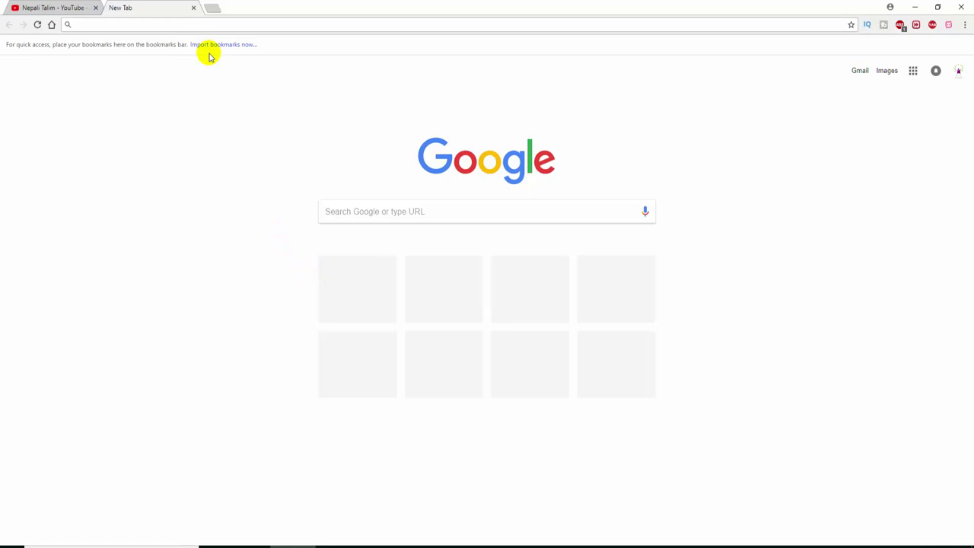
pyautogui.click(208, 24)
pyautogui.write('so')
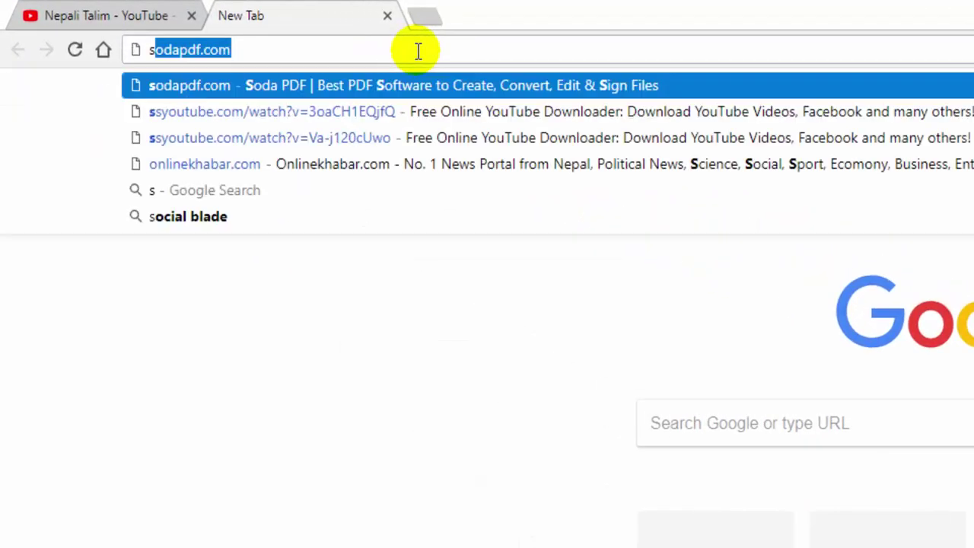
pyautogui.press('Return')
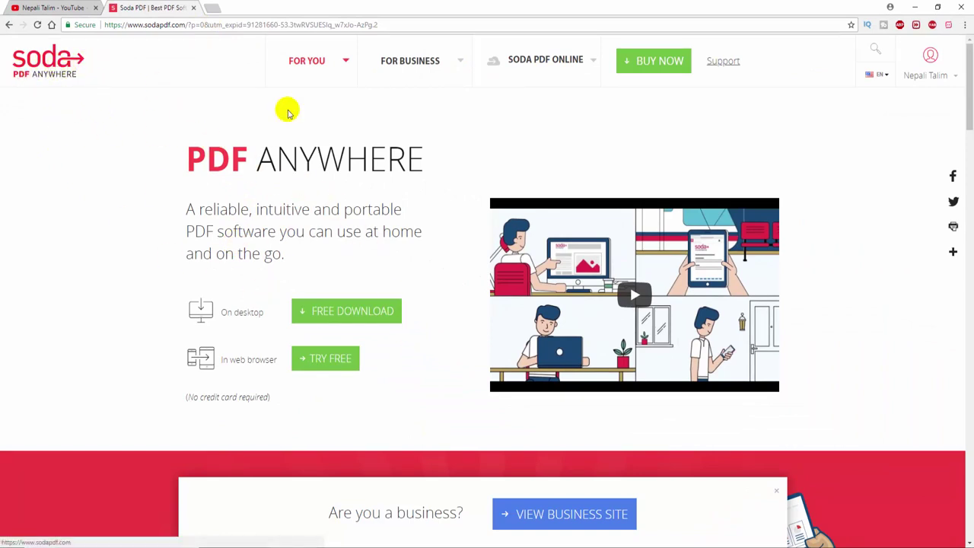
pyautogui.moveTo(560, 55)
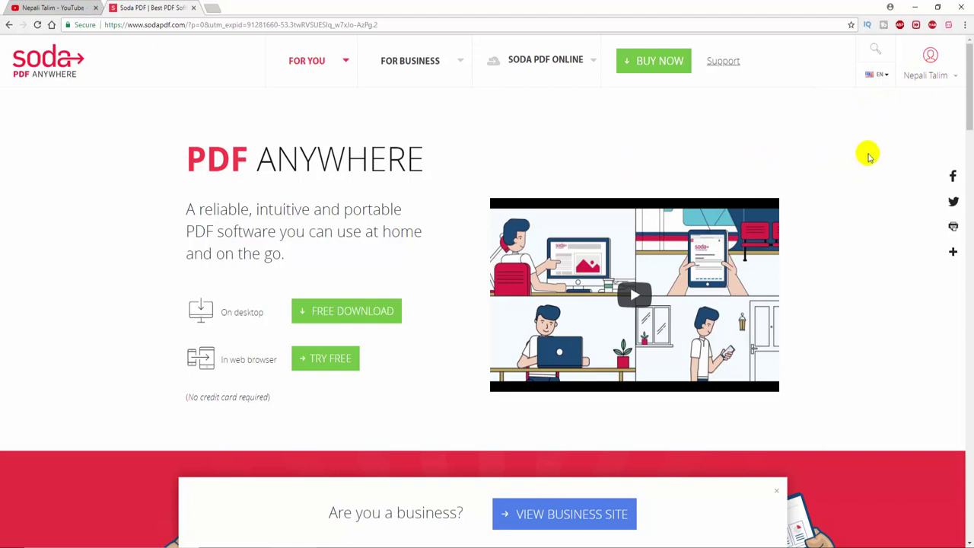
pyautogui.moveTo(892, 98)
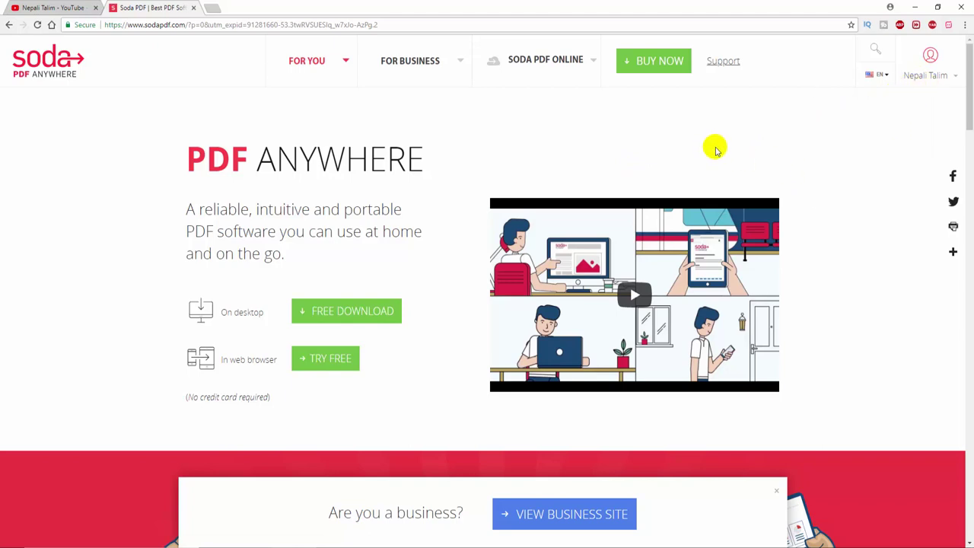
# Step: Upload Nepali Talim Tax Act.pdf to Soda PDF's Protect PDF tool, enter a password, and protect it
pyautogui.moveTo(578, 67)
pyautogui.click(519, 147)
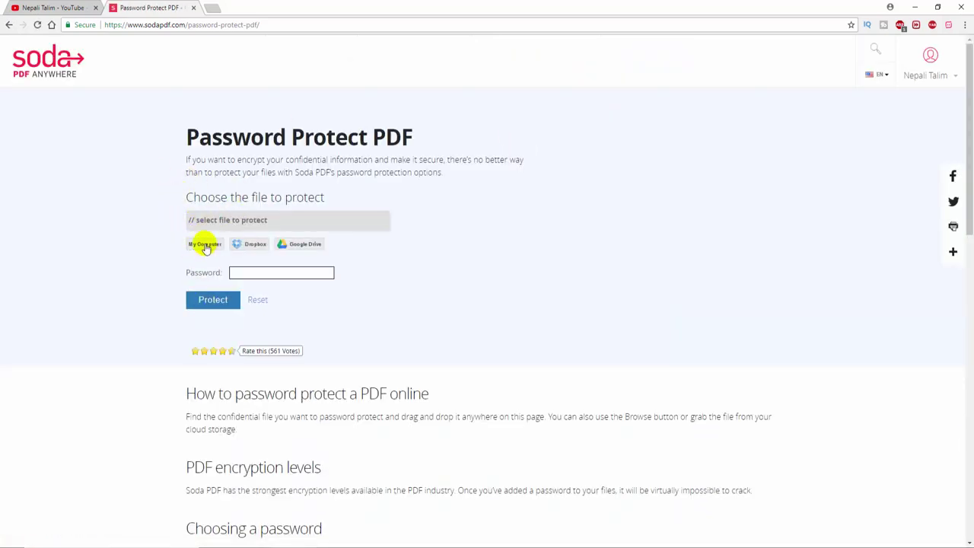
pyautogui.click(204, 244)
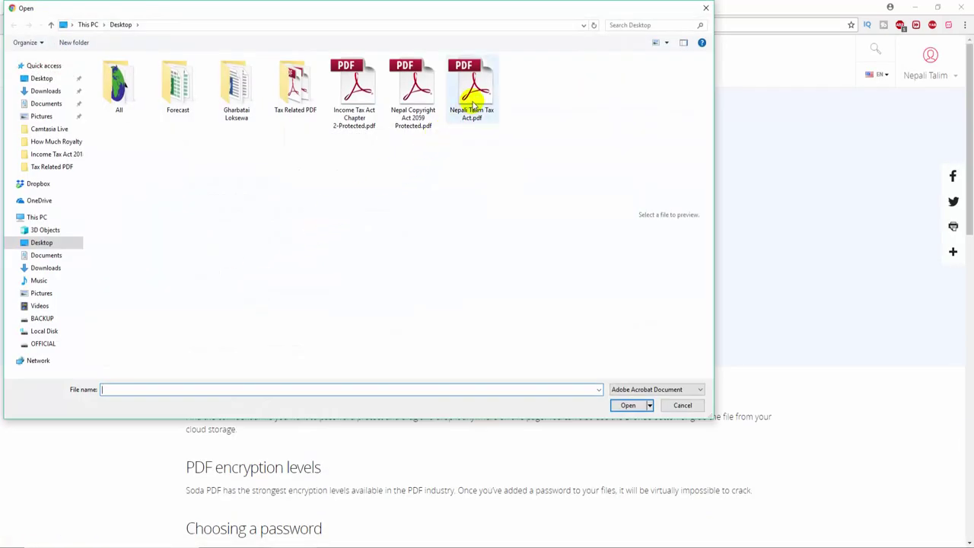
pyautogui.click(476, 93)
pyautogui.doubleClick(476, 93)
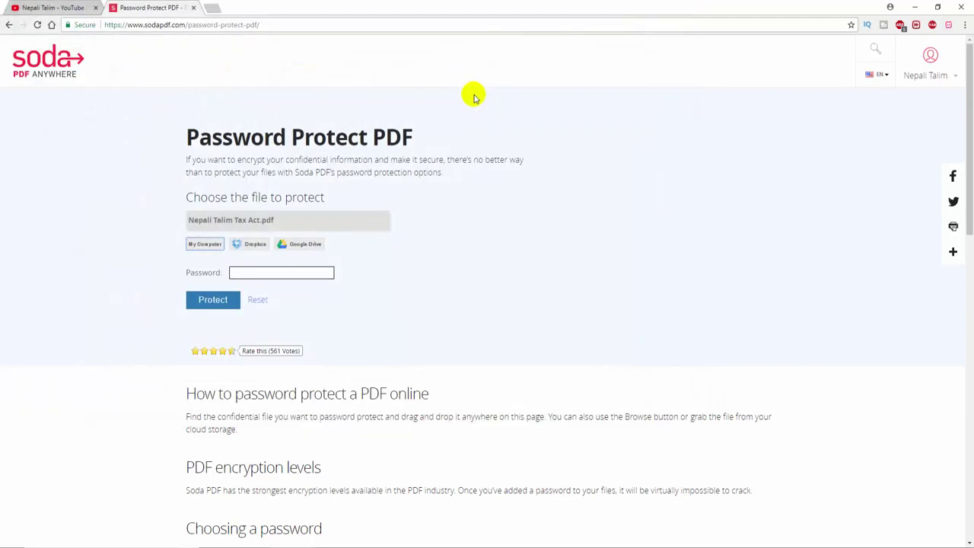
pyautogui.click(269, 272)
pyautogui.write('•••••••')
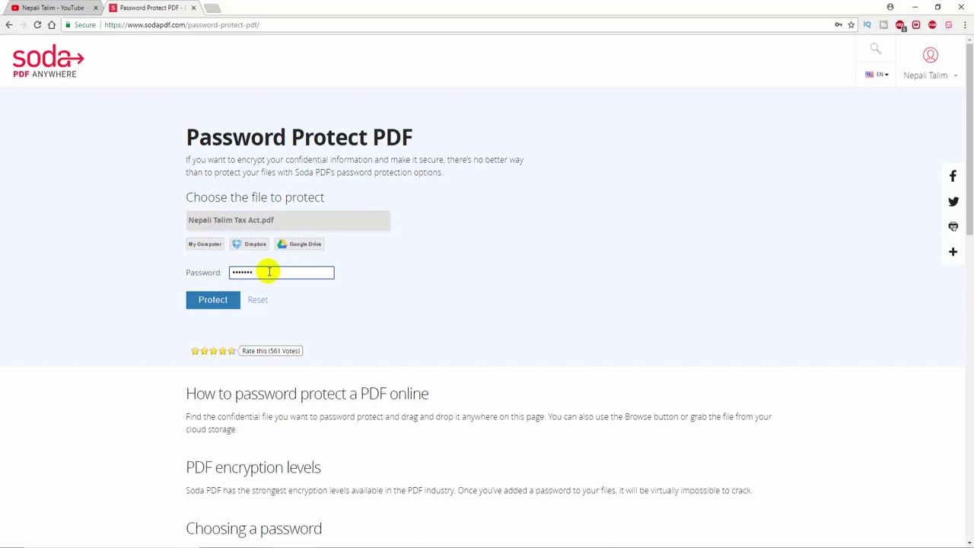
pyautogui.click(221, 300)
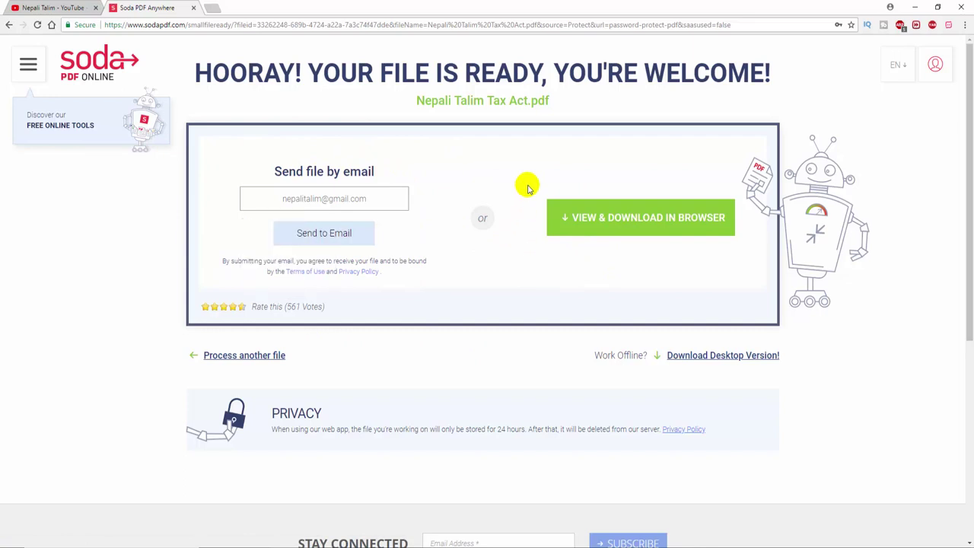
# Step: Download Nepali Talim Tax Act.protected.pdf, unlock it in Chrome with its password, and scroll through it
pyautogui.click(628, 226)
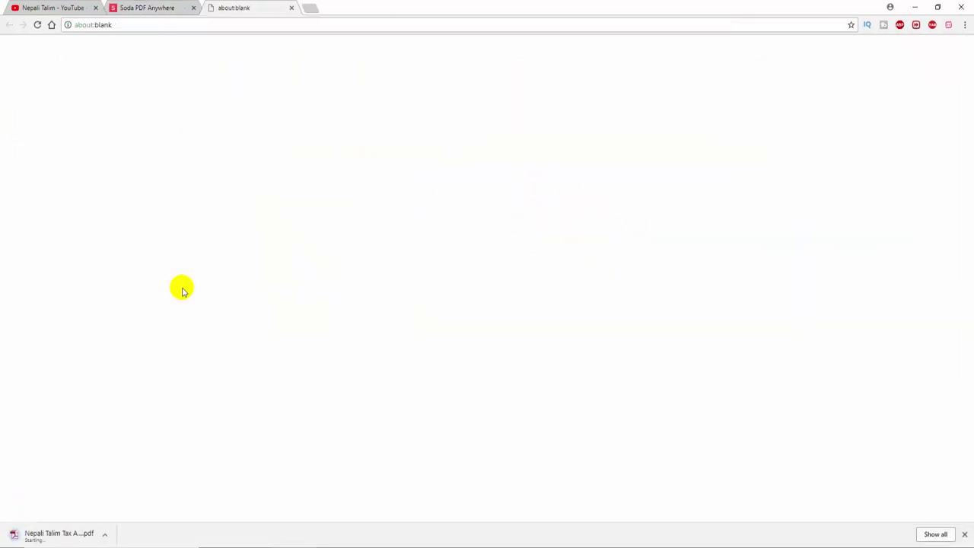
pyautogui.click(68, 538)
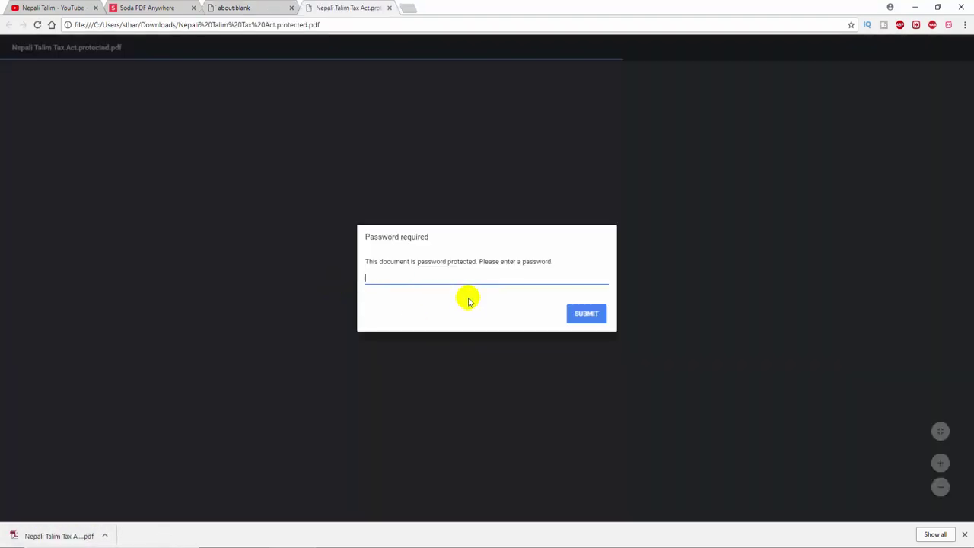
pyautogui.write('123')
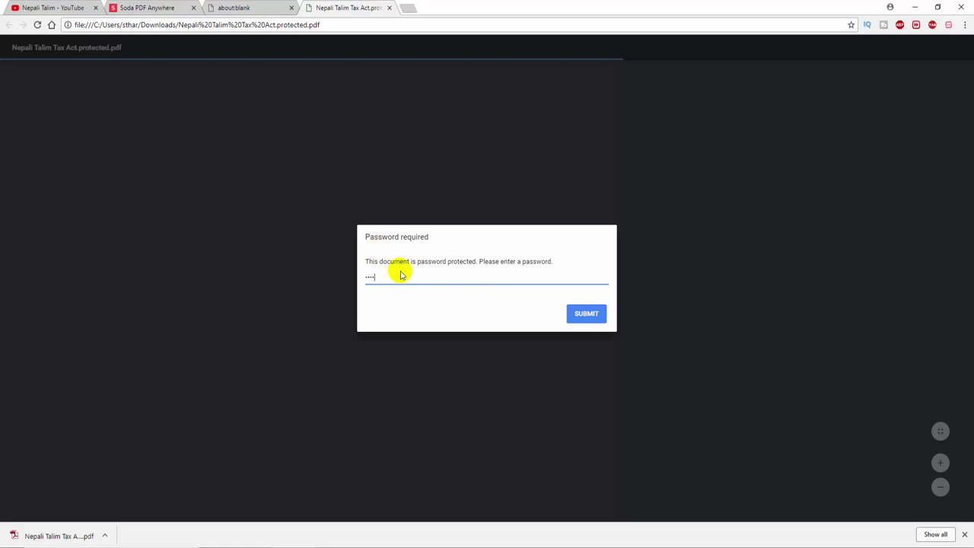
pyautogui.press('Return')
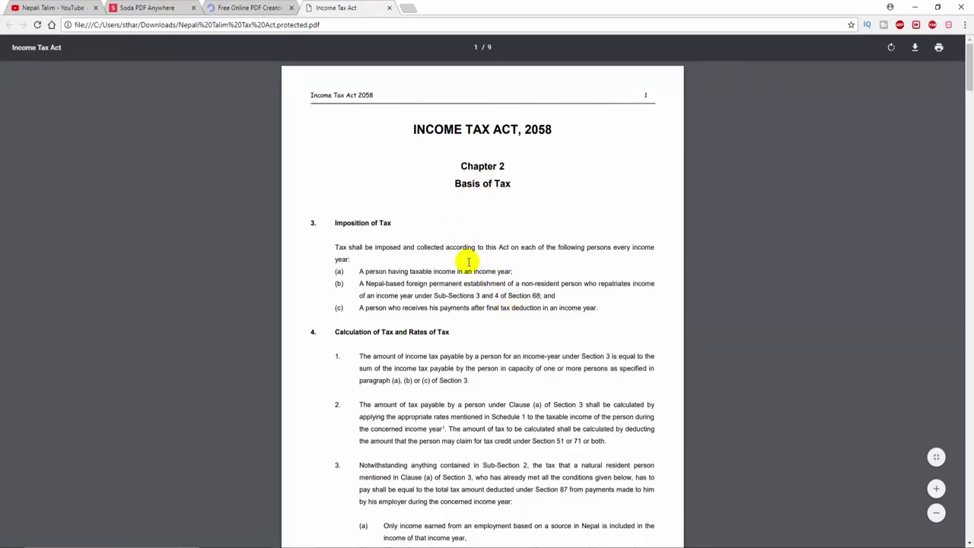
pyautogui.scroll(-10, 465, 259)
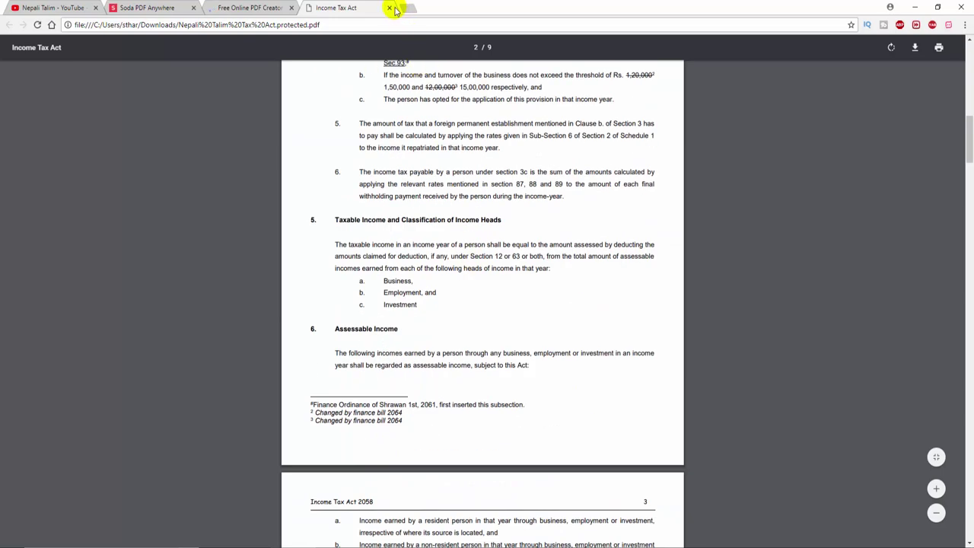
pyautogui.click(915, 7)
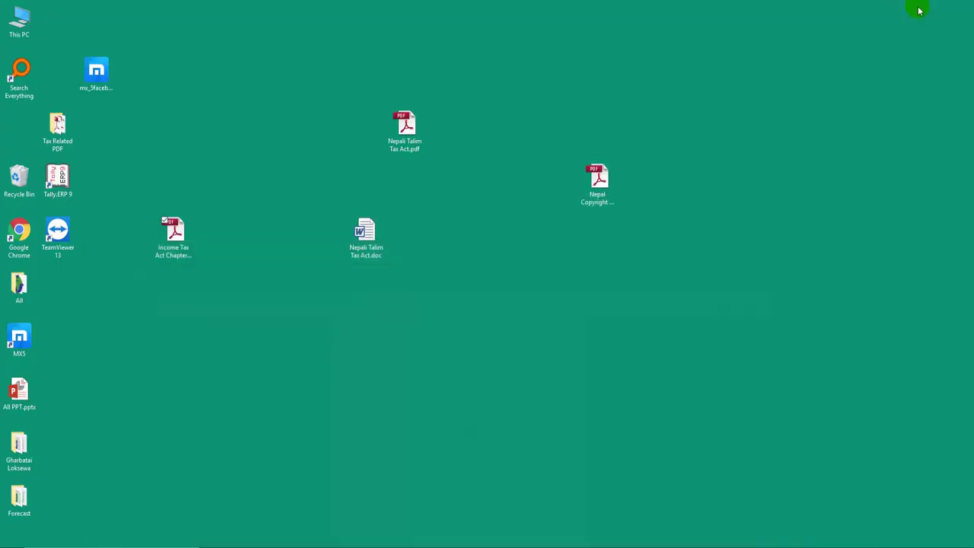
pyautogui.click(384, 245)
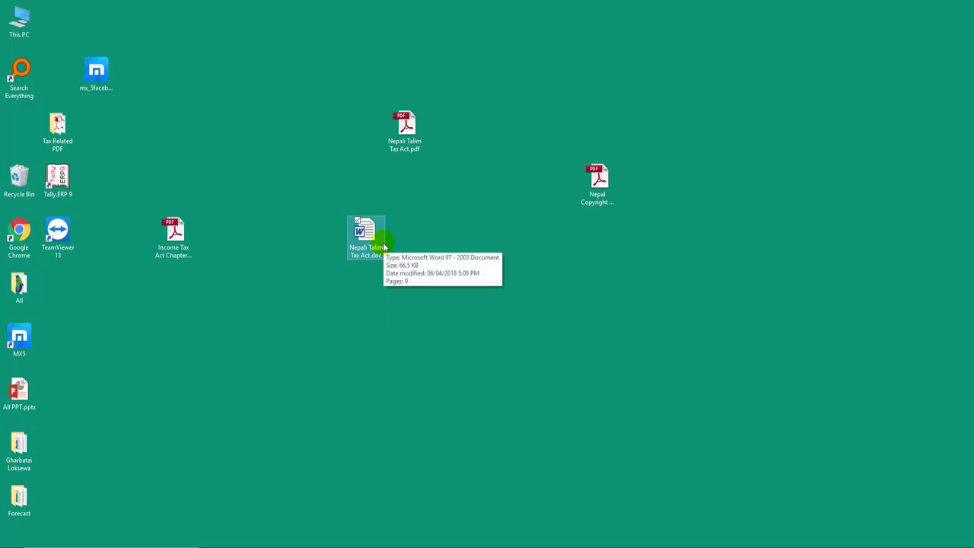